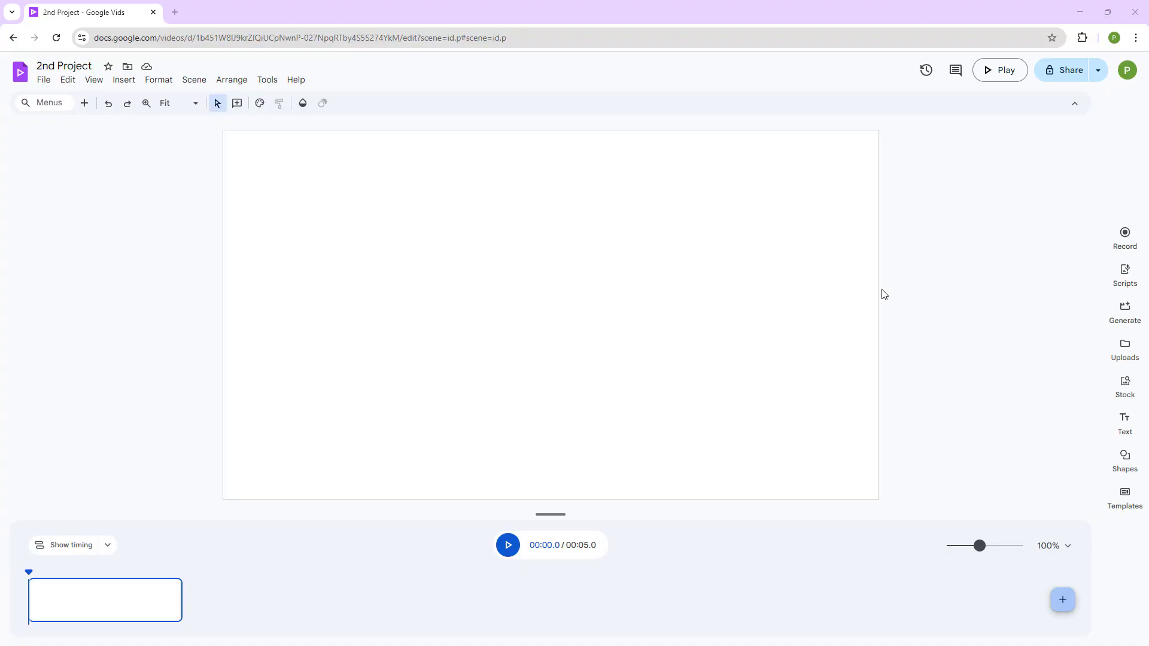
- Add a title to the blank scene and replace its placeholder text with "Keep on Learning"
{"action": "left_click", "coordinate": [1126, 437]}
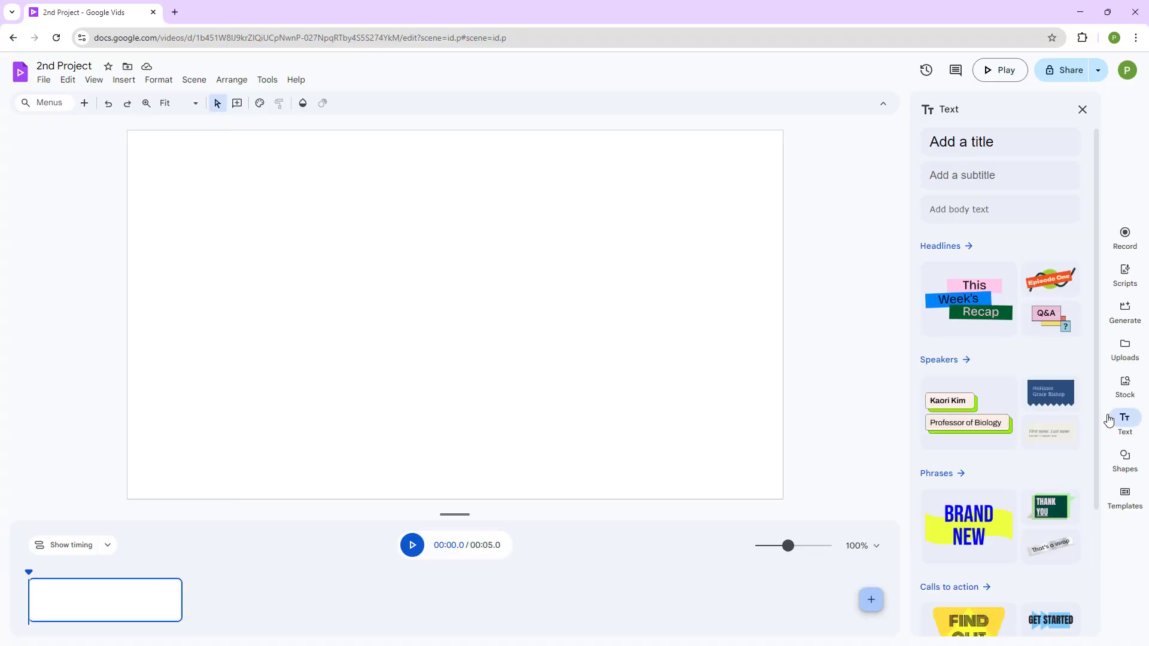
{"action": "left_click", "coordinate": [985, 149]}
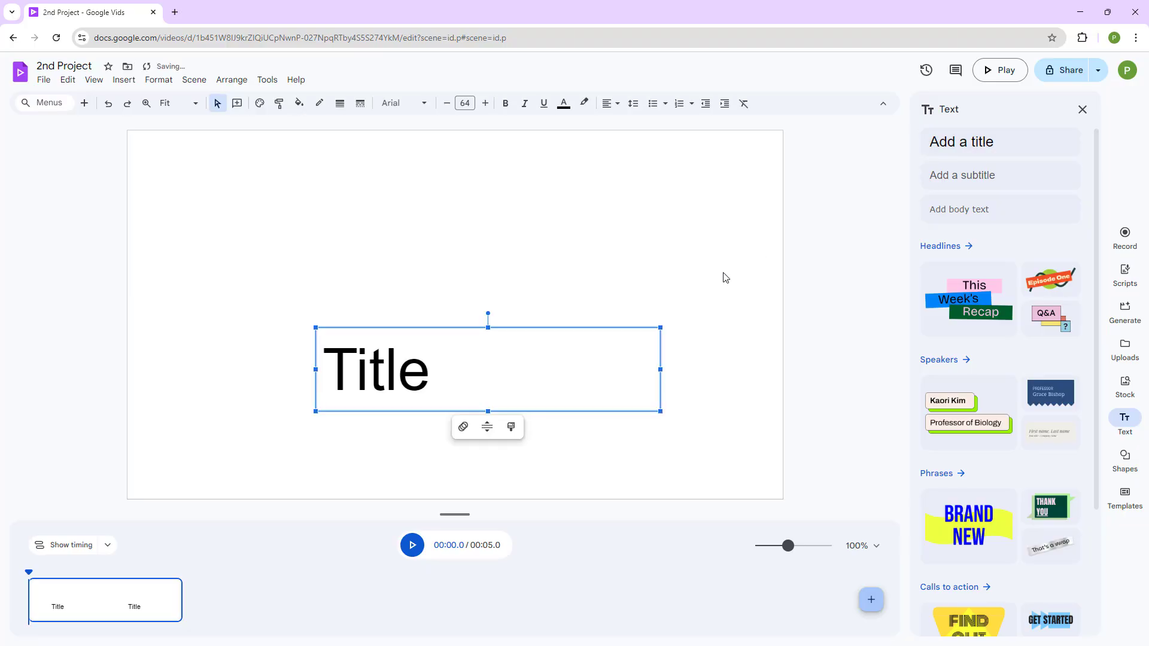
{"action": "double_click", "coordinate": [397, 365]}
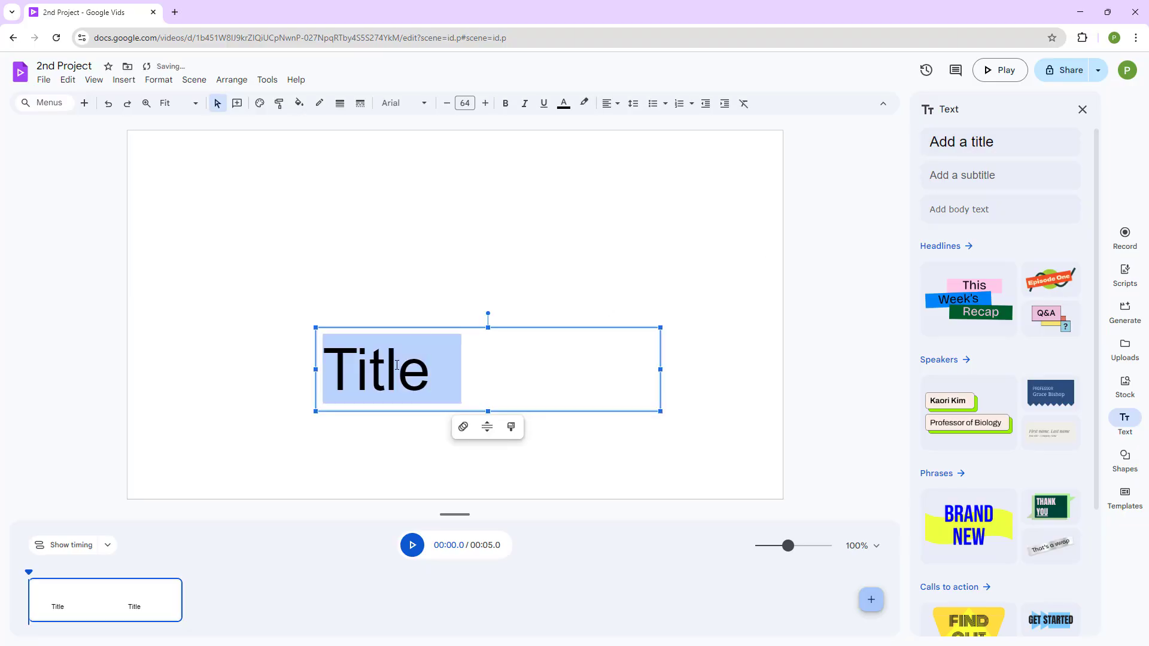
{"action": "type", "text": "Keep on l"}
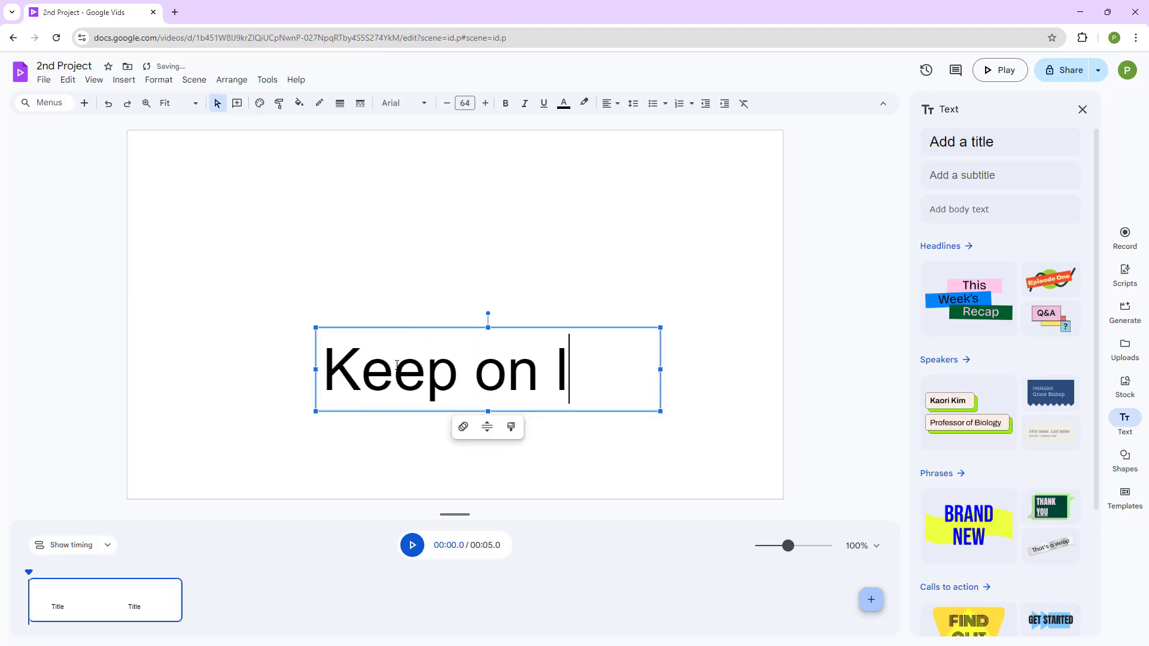
{"action": "type", "text": "earning"}
{"action": "left_click", "coordinate": [352, 429]}
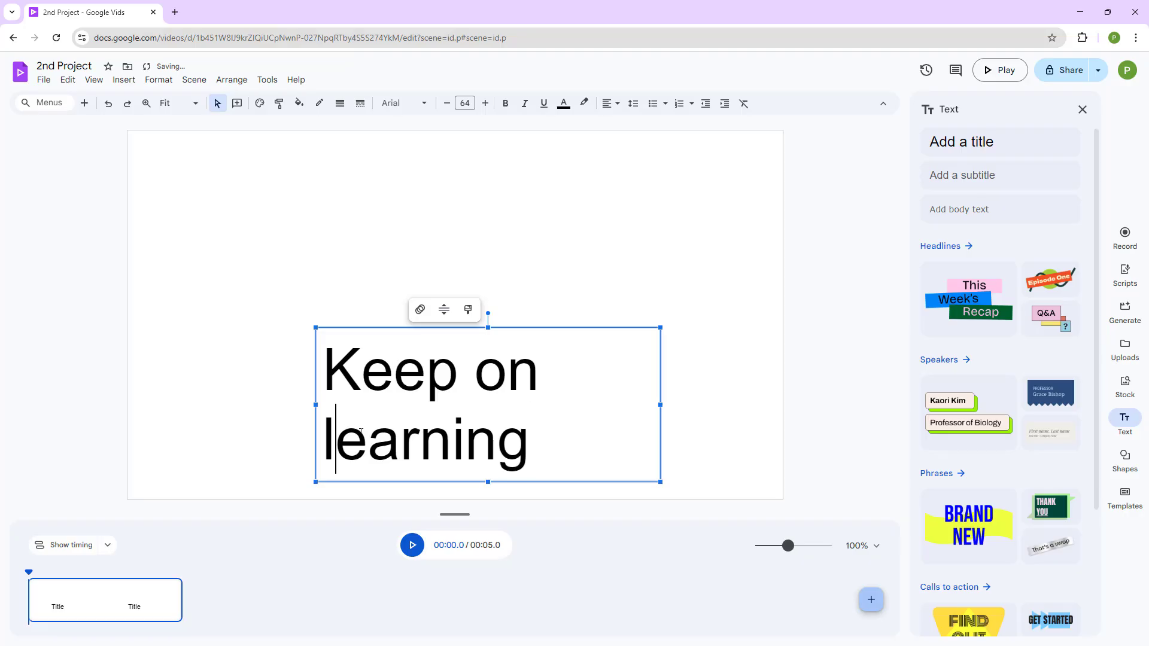
{"action": "key", "text": "BackSpace"}
{"action": "type", "text": "L"}
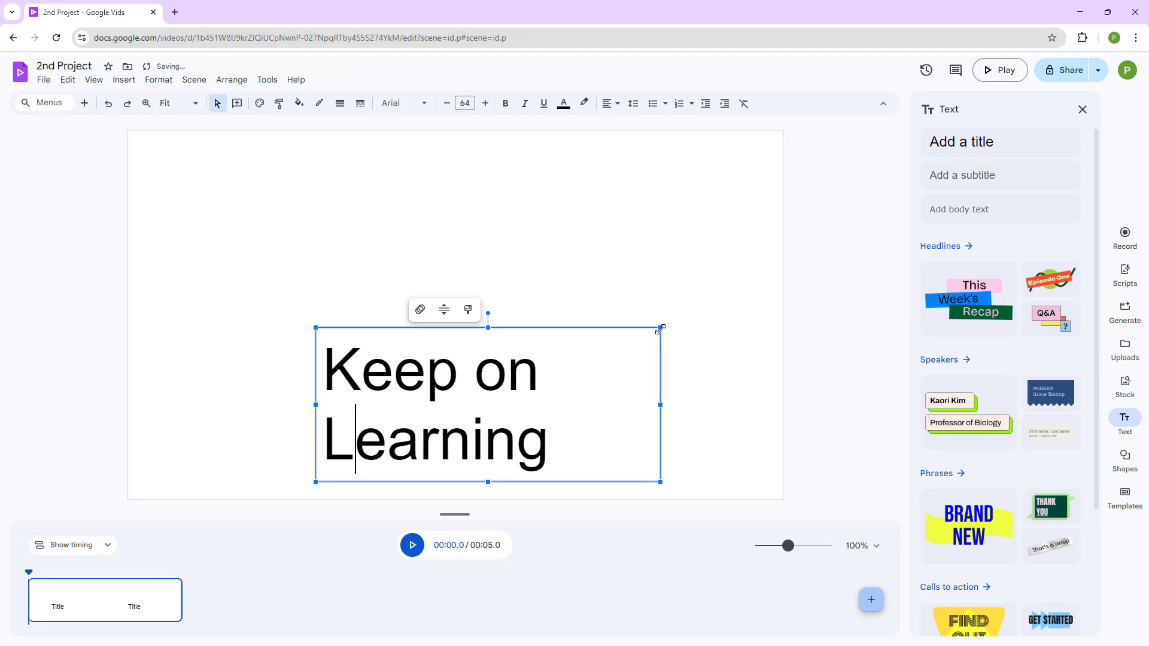
- Narrow the title box around its two lines of text and place it in the middle of the scene
{"action": "left_click_drag", "start_coordinate": [661, 327], "coordinate": [562, 233]}
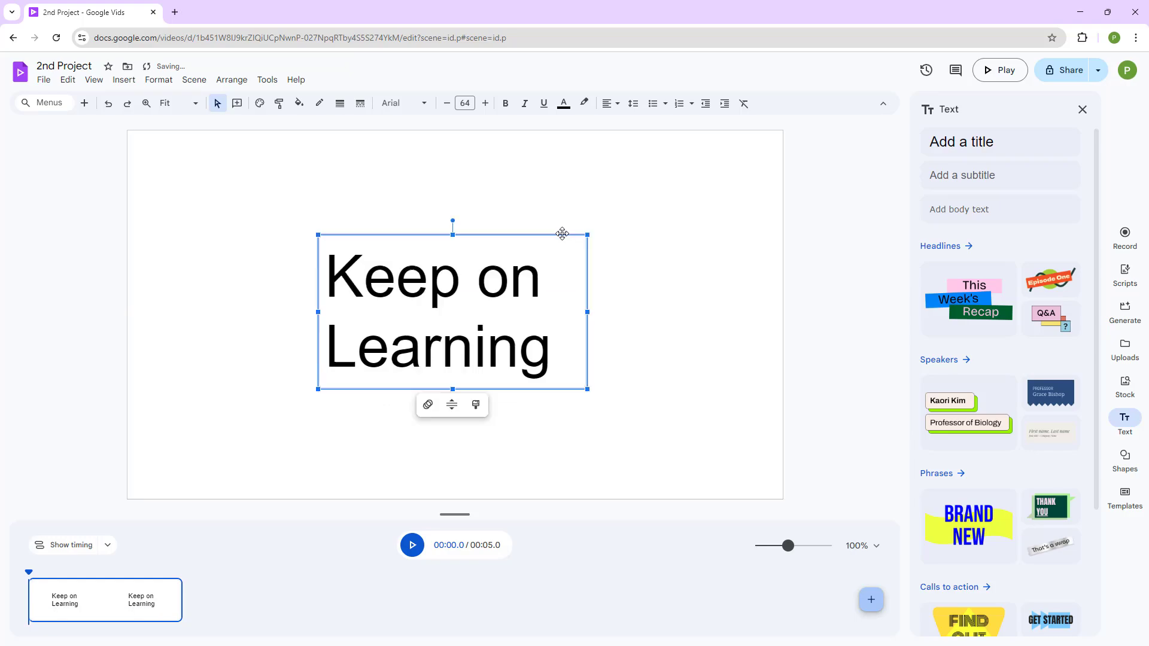
{"action": "left_click", "coordinate": [658, 280]}
{"action": "left_click", "coordinate": [506, 291]}
- Set the word "Learning" in the title to the Pacifico font
{"action": "left_click_drag", "start_coordinate": [560, 351], "coordinate": [337, 348]}
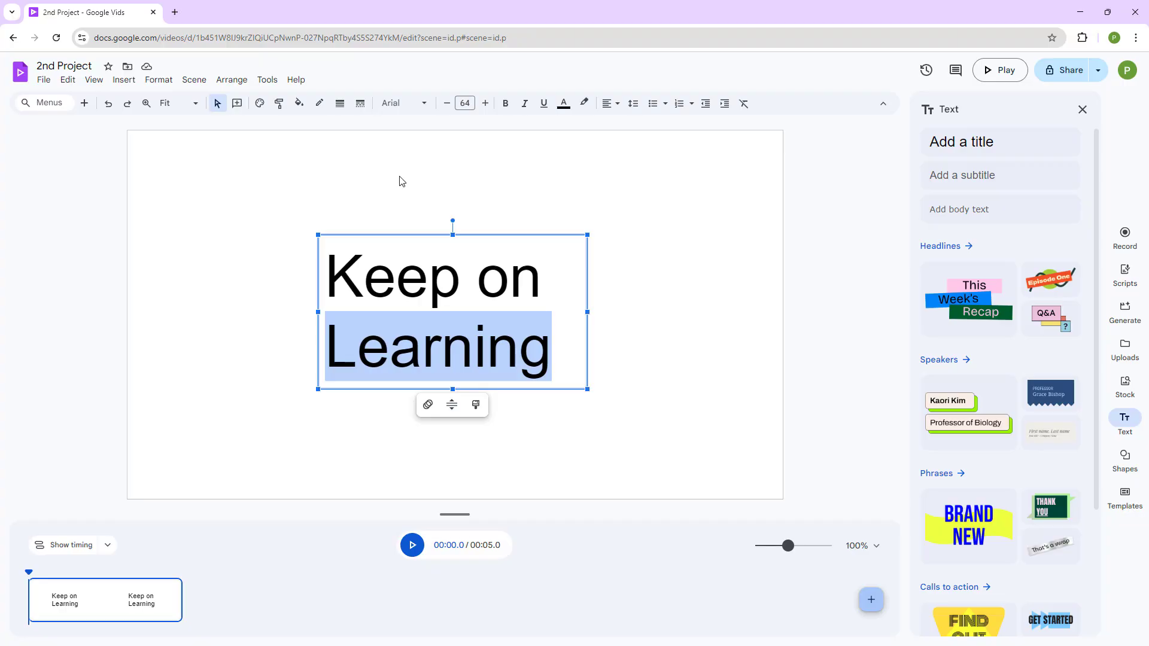
{"action": "left_click", "coordinate": [423, 108]}
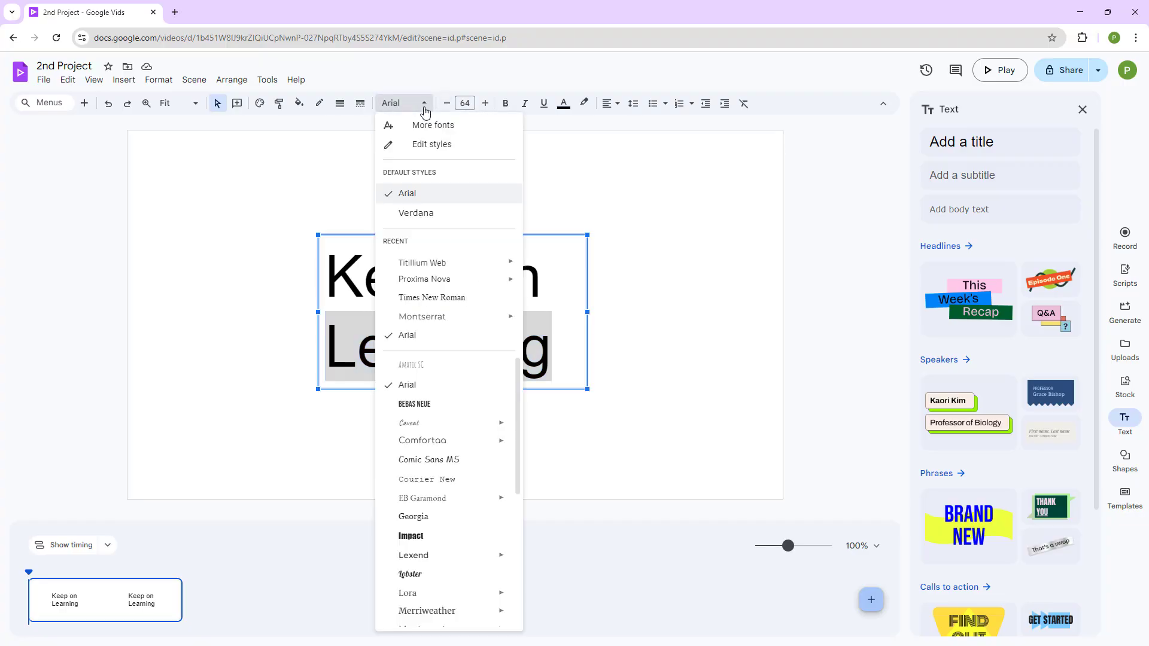
{"action": "scroll", "coordinate": [457, 479], "scroll_direction": "down", "scroll_amount": 2}
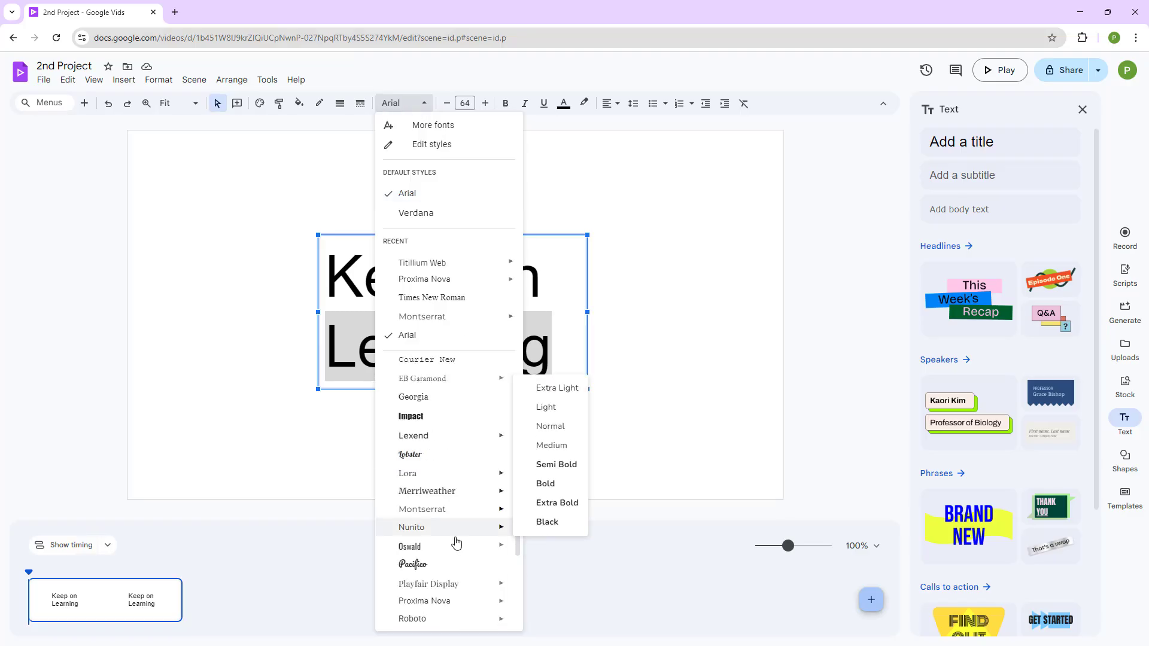
{"action": "left_click", "coordinate": [440, 567]}
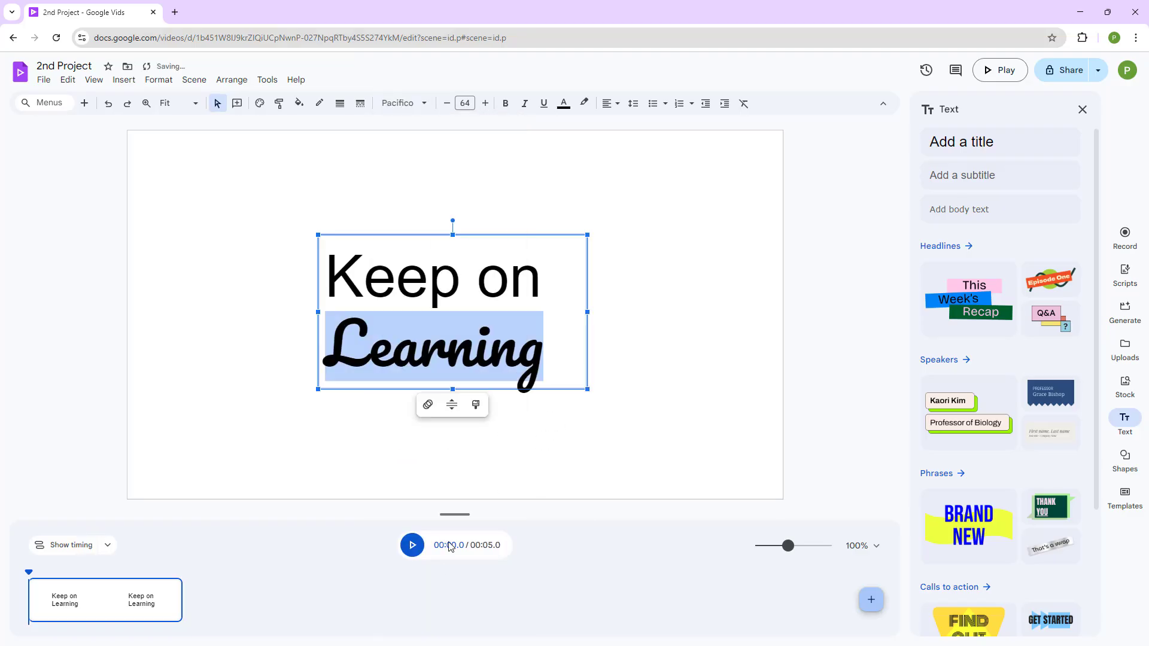
- Set the words "Keep on" in the title to the Impact font
{"action": "left_click", "coordinate": [509, 276]}
{"action": "left_click_drag", "start_coordinate": [545, 276], "coordinate": [400, 198]}
{"action": "left_click", "coordinate": [429, 111]}
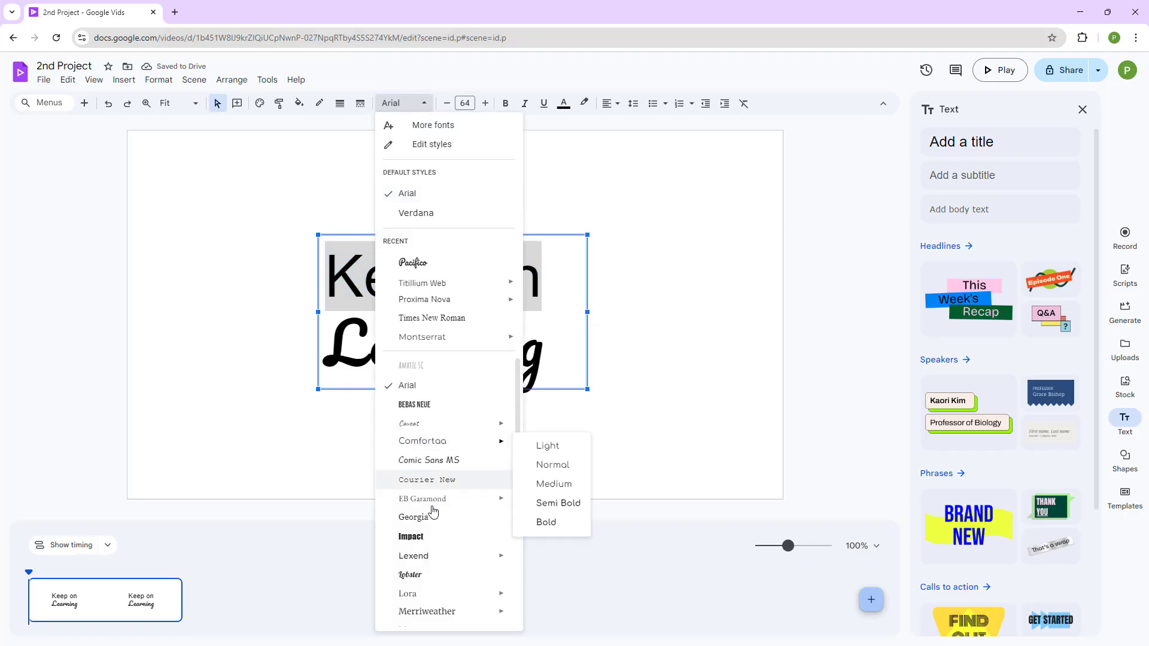
{"action": "left_click", "coordinate": [426, 540]}
- Narrow the title box slightly from its right edge
{"action": "left_click", "coordinate": [488, 347]}
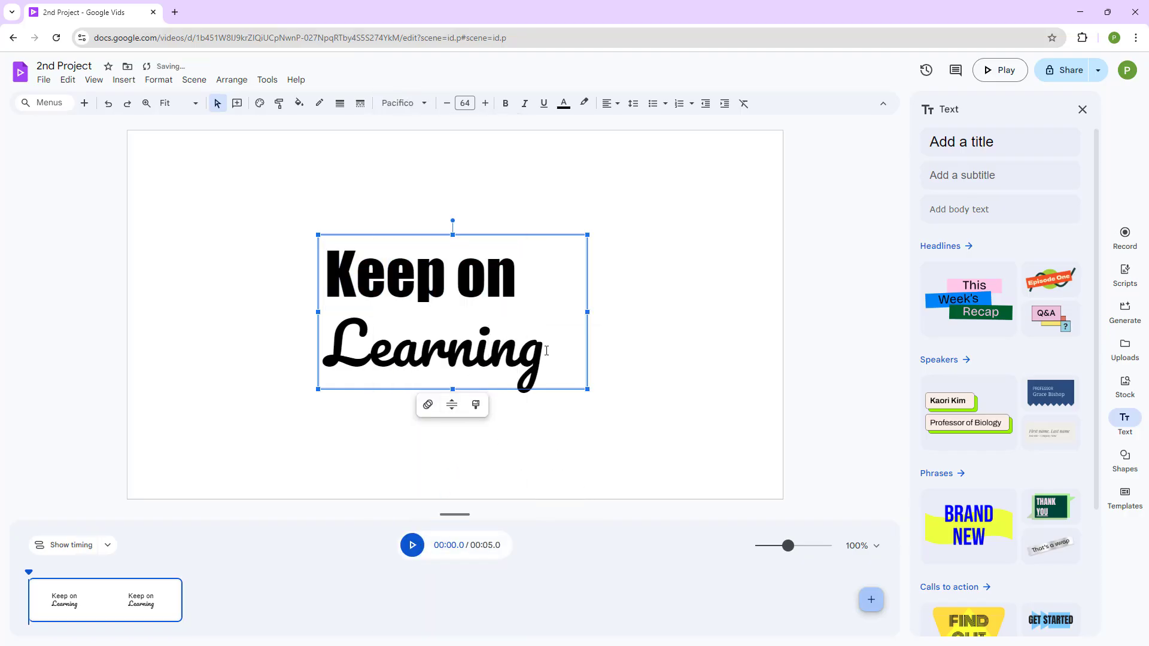
{"action": "left_click_drag", "start_coordinate": [545, 358], "coordinate": [416, 272]}
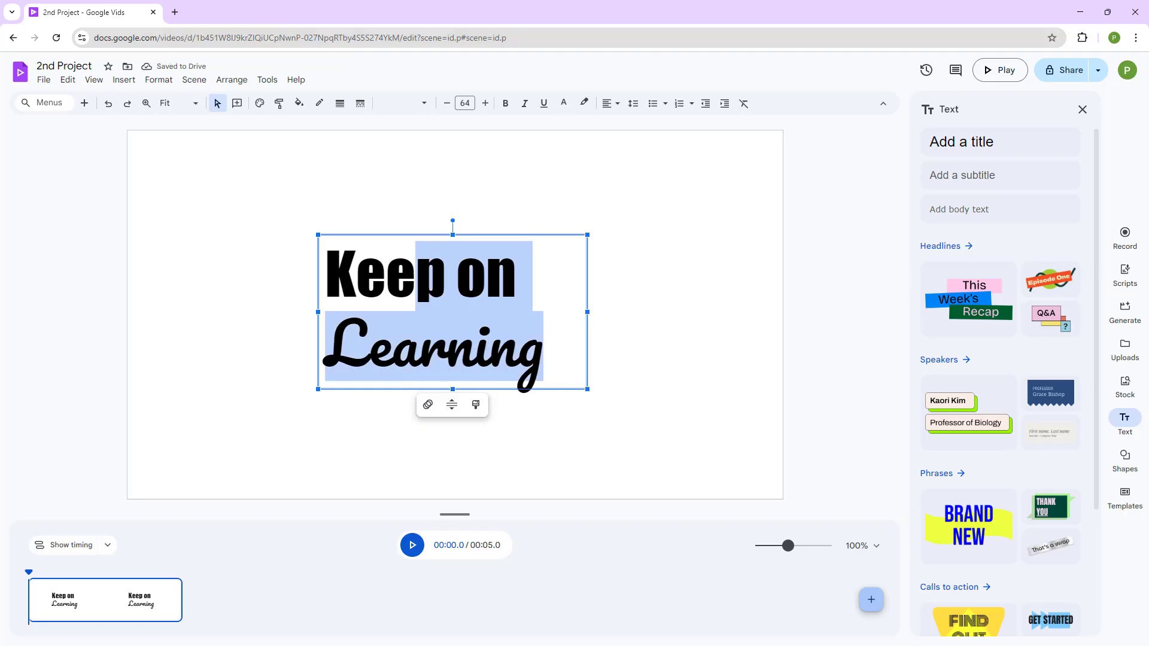
{"action": "left_click", "coordinate": [509, 308]}
{"action": "left_click_drag", "start_coordinate": [587, 312], "coordinate": [580, 314]}
- Colour the word "Learning" in the title red
{"action": "left_click", "coordinate": [516, 323]}
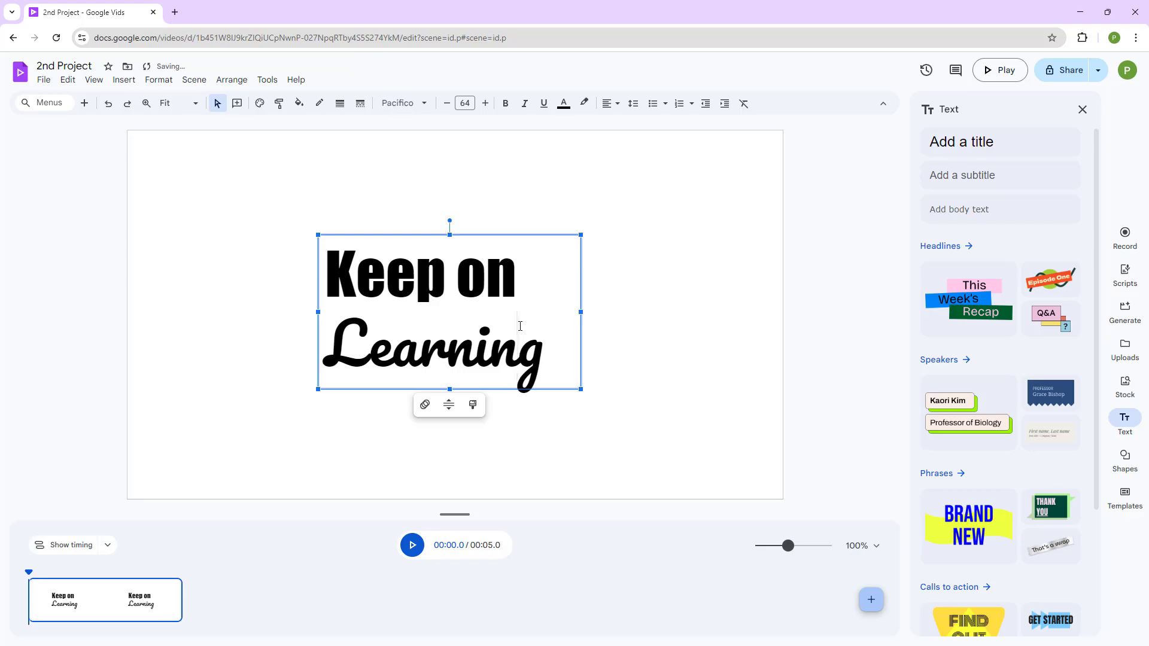
{"action": "left_click_drag", "start_coordinate": [522, 288], "coordinate": [327, 279]}
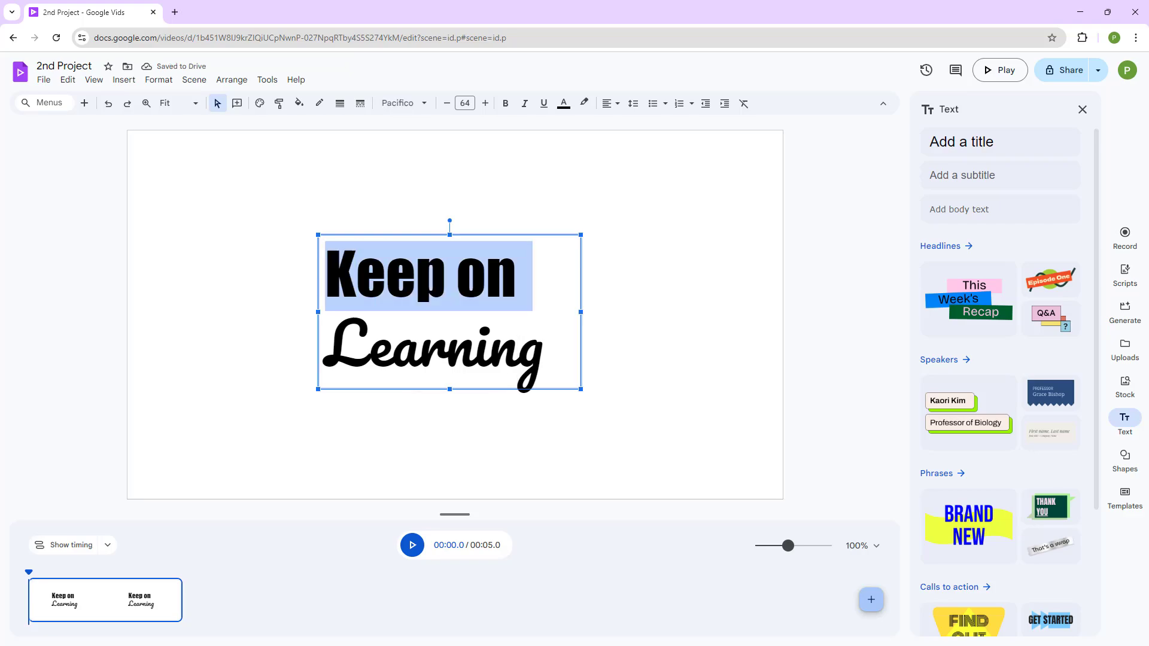
{"action": "left_click_drag", "start_coordinate": [542, 346], "coordinate": [318, 341]}
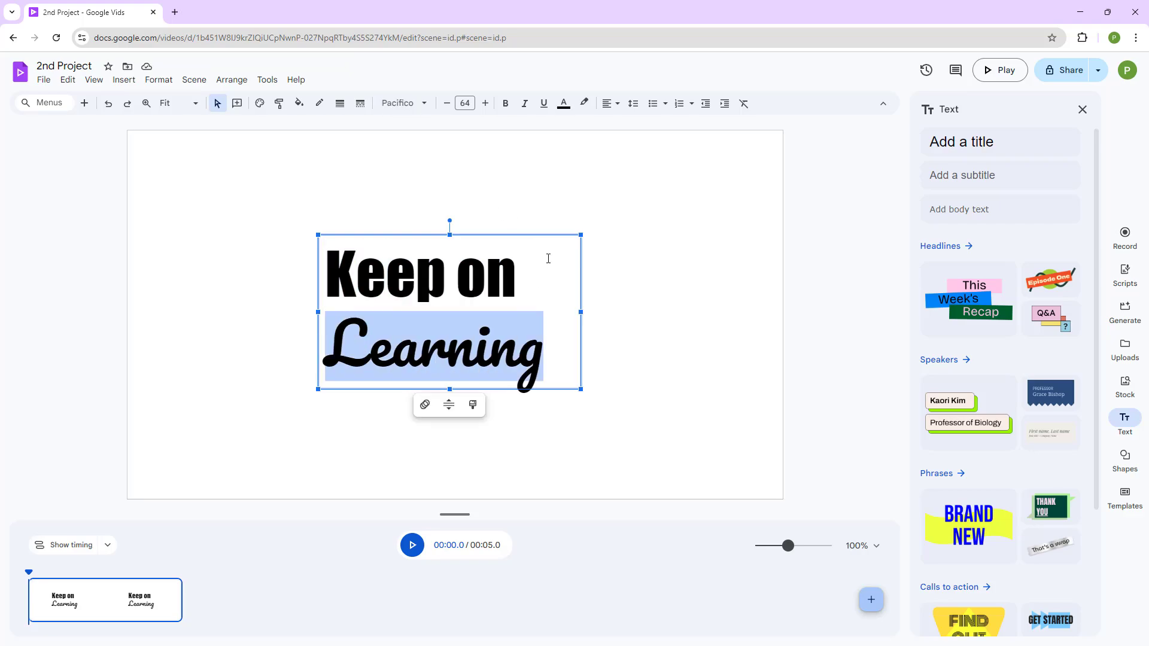
{"action": "left_click", "coordinate": [565, 105]}
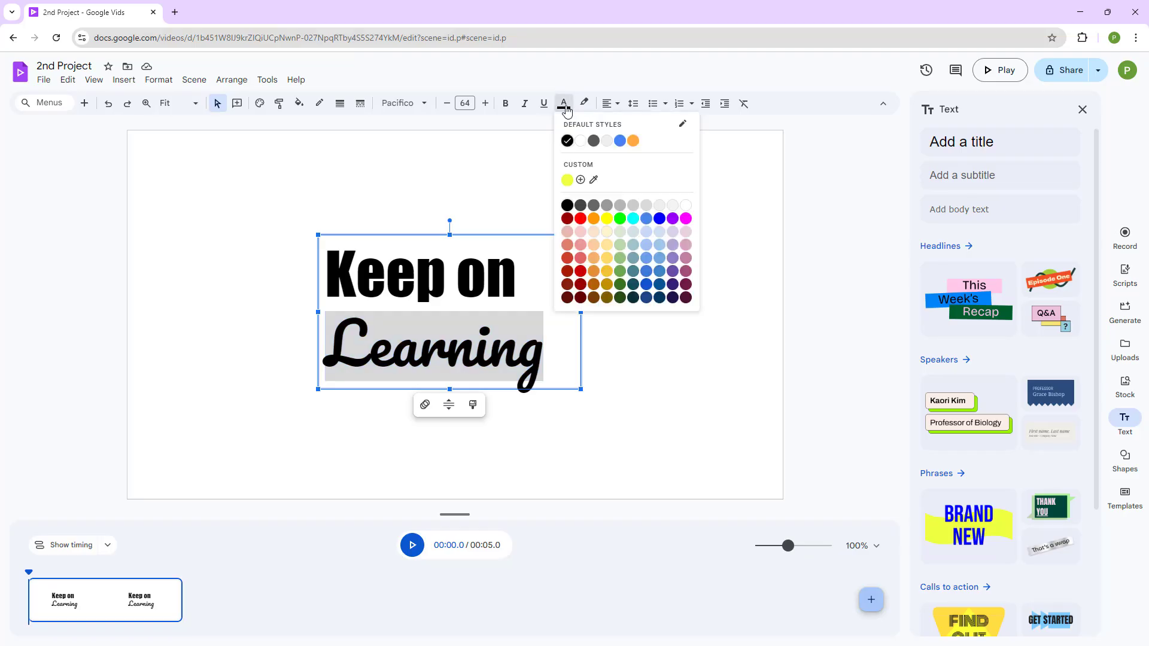
{"action": "left_click", "coordinate": [580, 219]}
{"action": "left_click", "coordinate": [525, 325]}
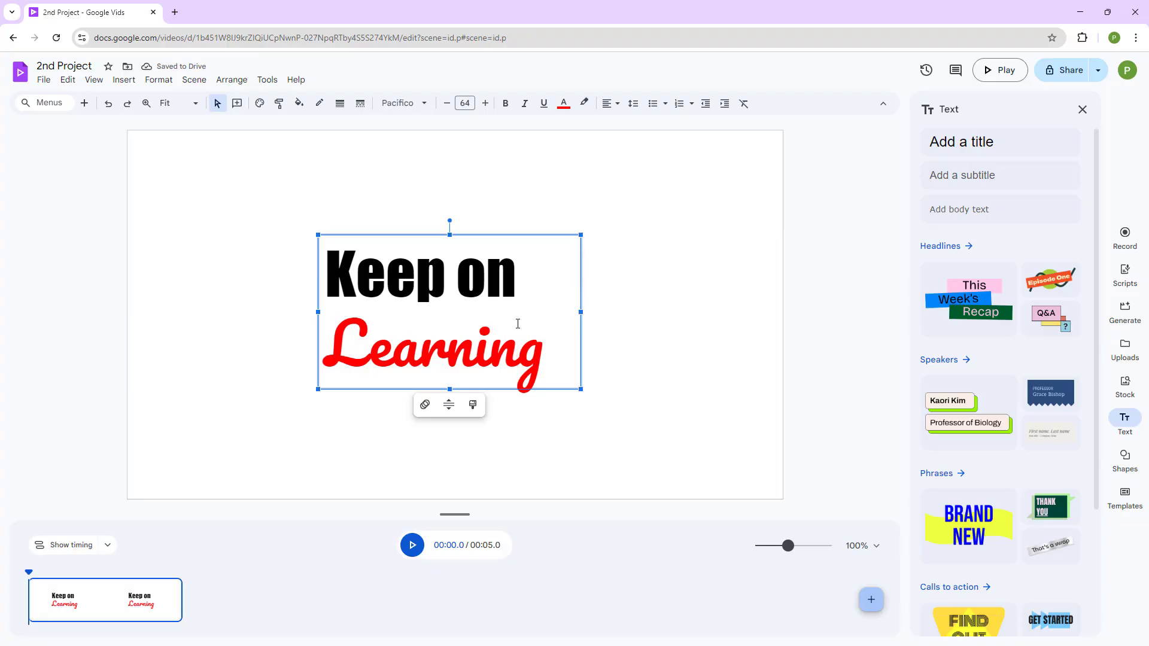
- Try bold, italic and underline on "Keep on", and remove all three styles again
{"action": "left_click_drag", "start_coordinate": [527, 302], "coordinate": [484, 219]}
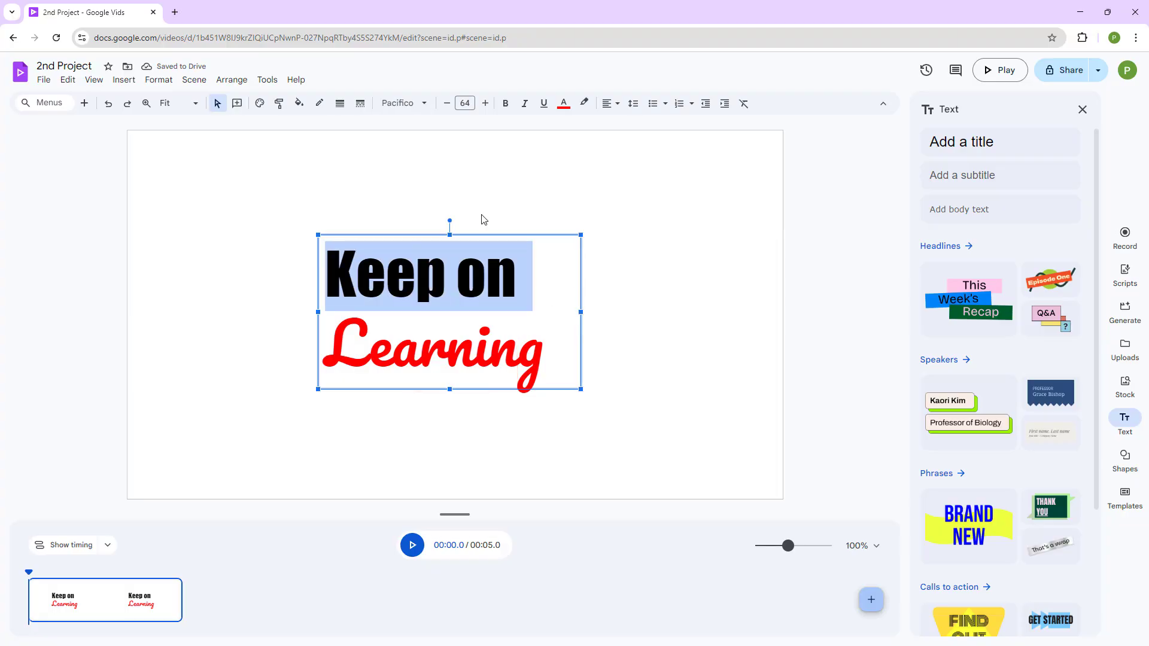
{"action": "left_click", "coordinate": [506, 104]}
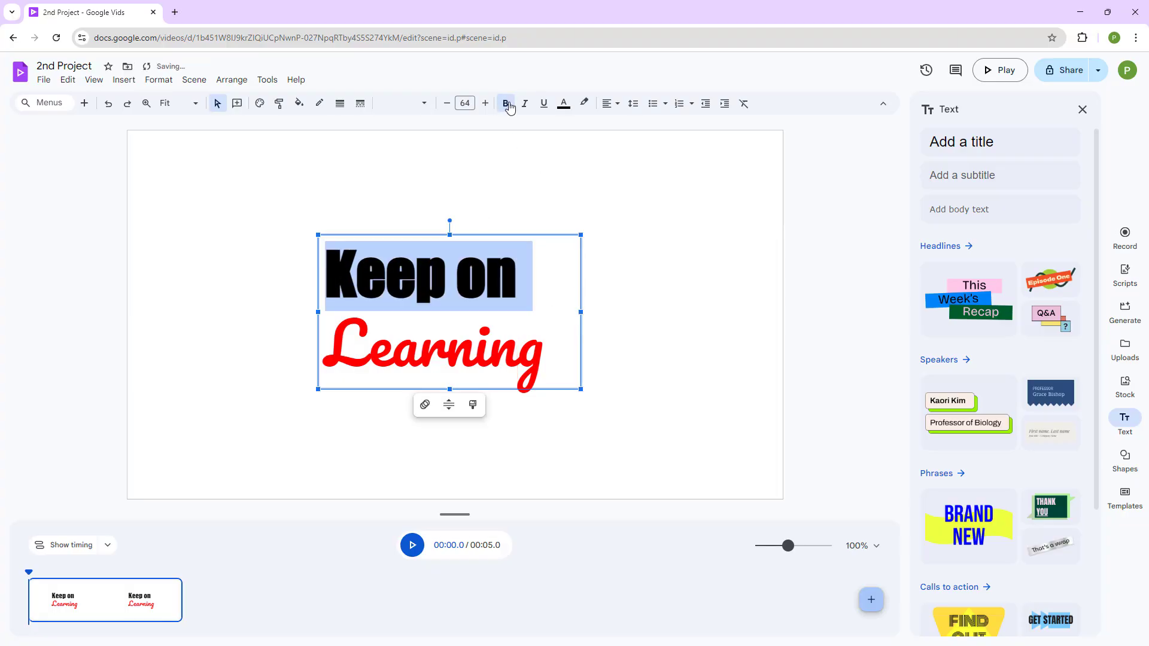
{"action": "left_click", "coordinate": [526, 105]}
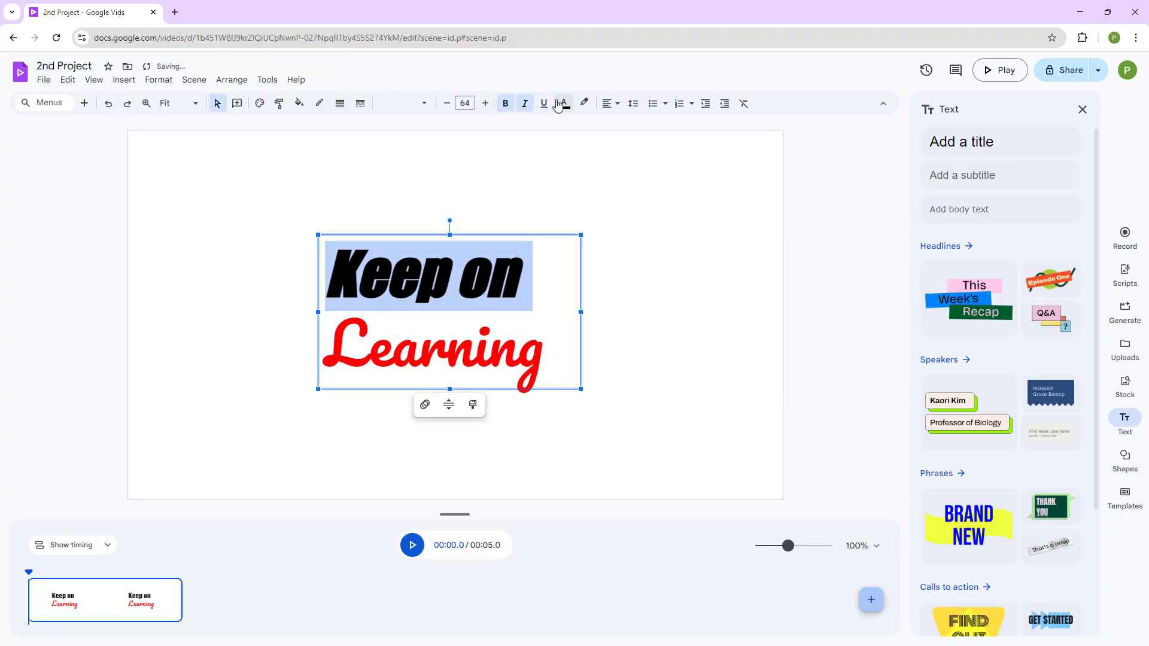
{"action": "left_click", "coordinate": [545, 105]}
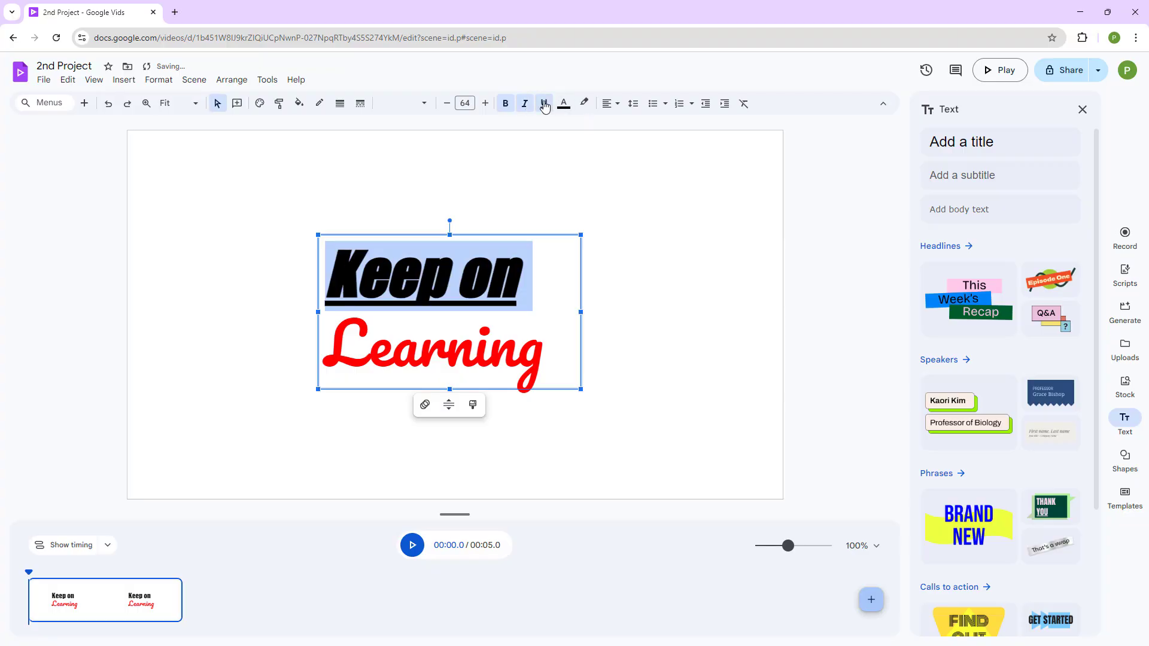
{"action": "left_click", "coordinate": [544, 104]}
{"action": "left_click", "coordinate": [525, 105]}
{"action": "left_click", "coordinate": [506, 104]}
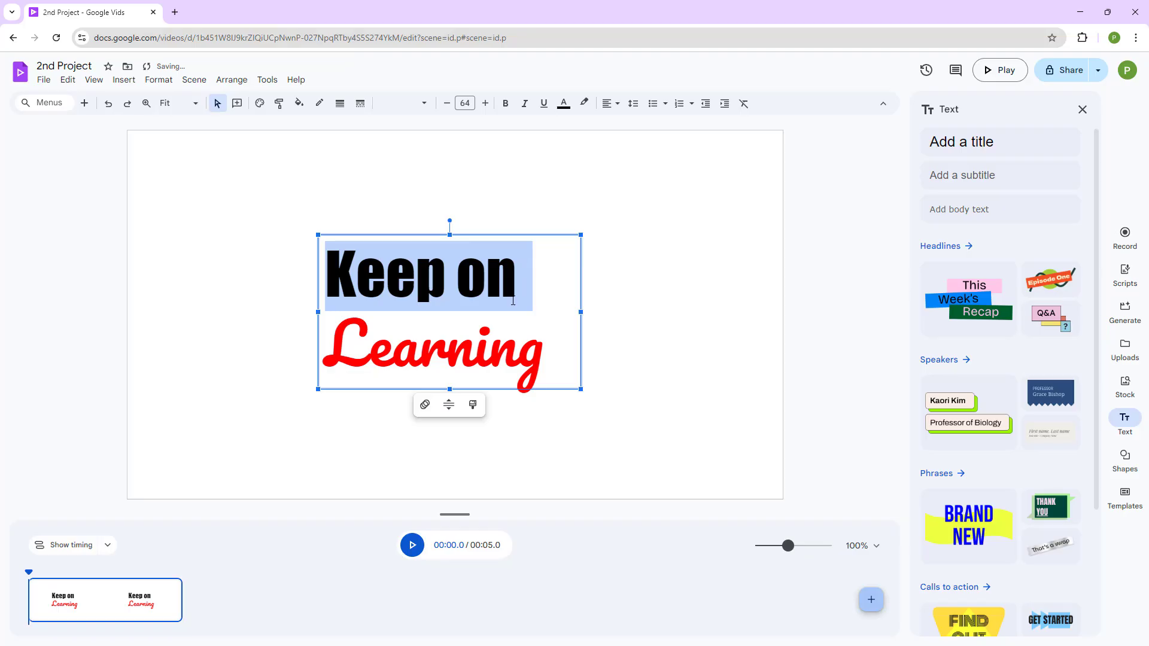
- Try bold and italic on the letters "earning" in "Learning", and leave them only underlined
{"action": "left_click_drag", "start_coordinate": [542, 350], "coordinate": [365, 351]}
{"action": "left_click", "coordinate": [505, 105]}
{"action": "left_click", "coordinate": [507, 110]}
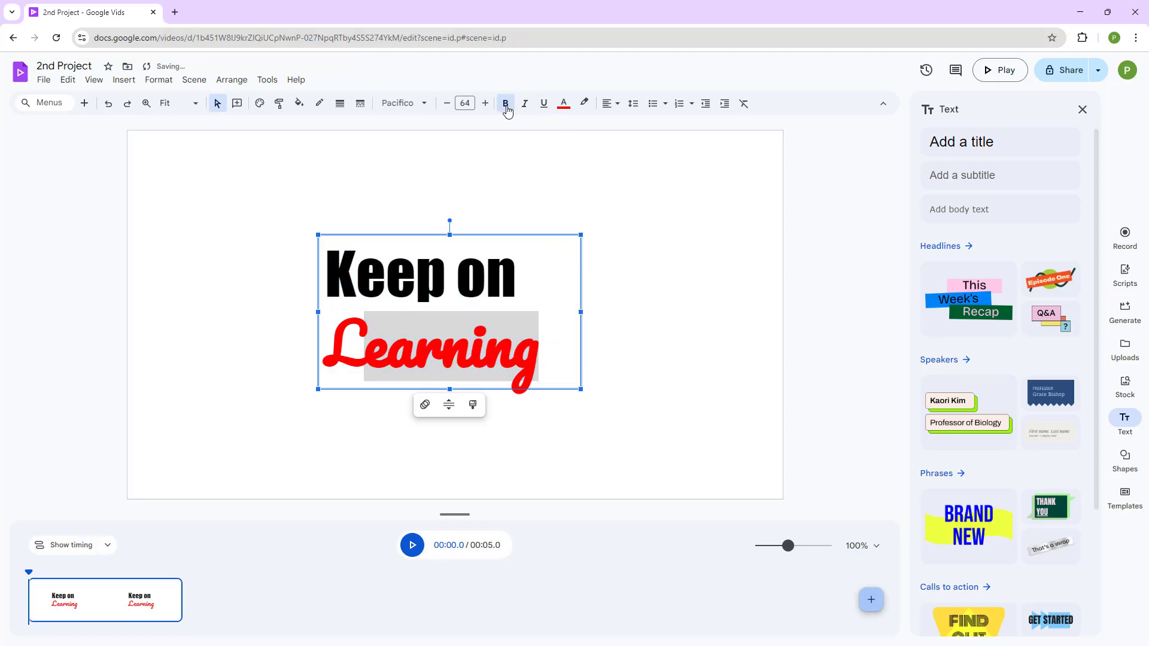
{"action": "left_click", "coordinate": [529, 107]}
{"action": "left_click", "coordinate": [530, 107]}
{"action": "left_click", "coordinate": [532, 107]}
{"action": "left_click", "coordinate": [543, 107]}
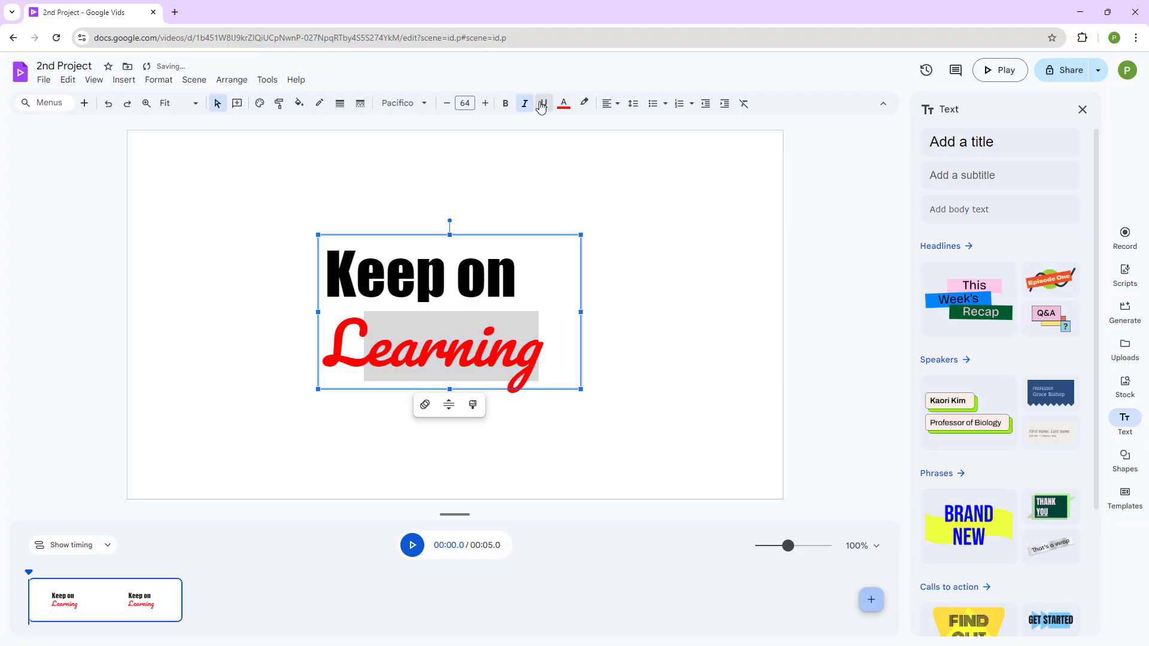
{"action": "left_click", "coordinate": [525, 105]}
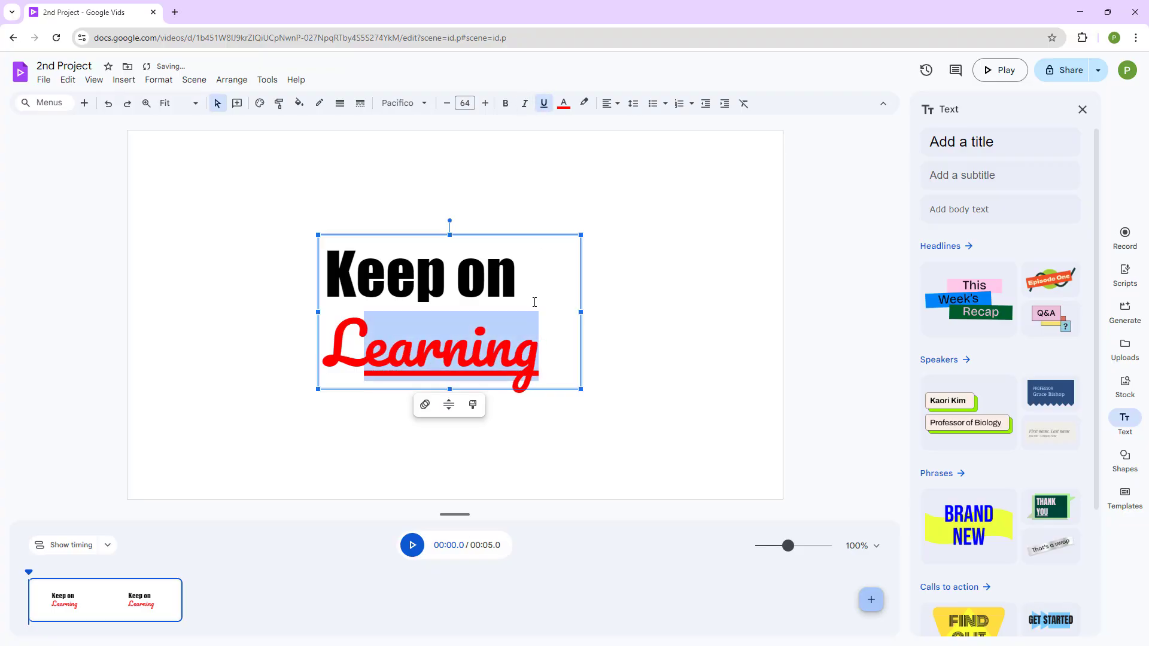
{"action": "left_click", "coordinate": [533, 281]}
{"action": "left_click", "coordinate": [539, 347]}
{"action": "double_click", "coordinate": [464, 343]}
{"action": "left_click", "coordinate": [496, 324]}
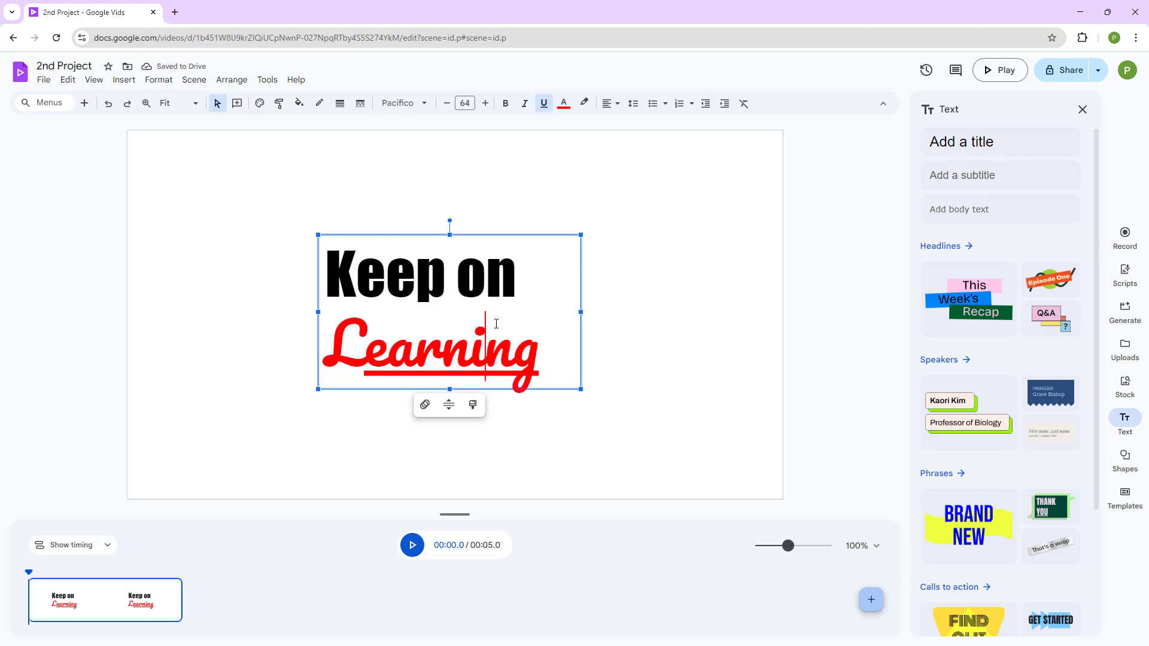
{"action": "left_click", "coordinate": [540, 321]}
- Try centre and right alignment on the title text, and settle on justified alignment
{"action": "left_click", "coordinate": [335, 252]}
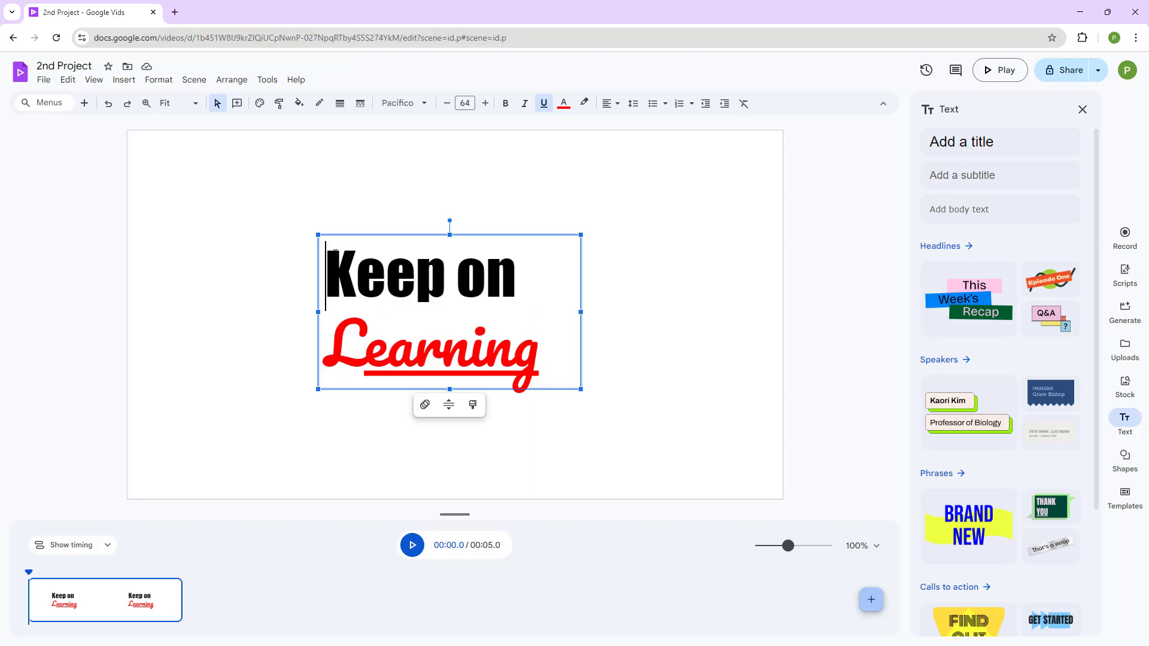
{"action": "left_click", "coordinate": [612, 106]}
{"action": "left_click", "coordinate": [626, 124]}
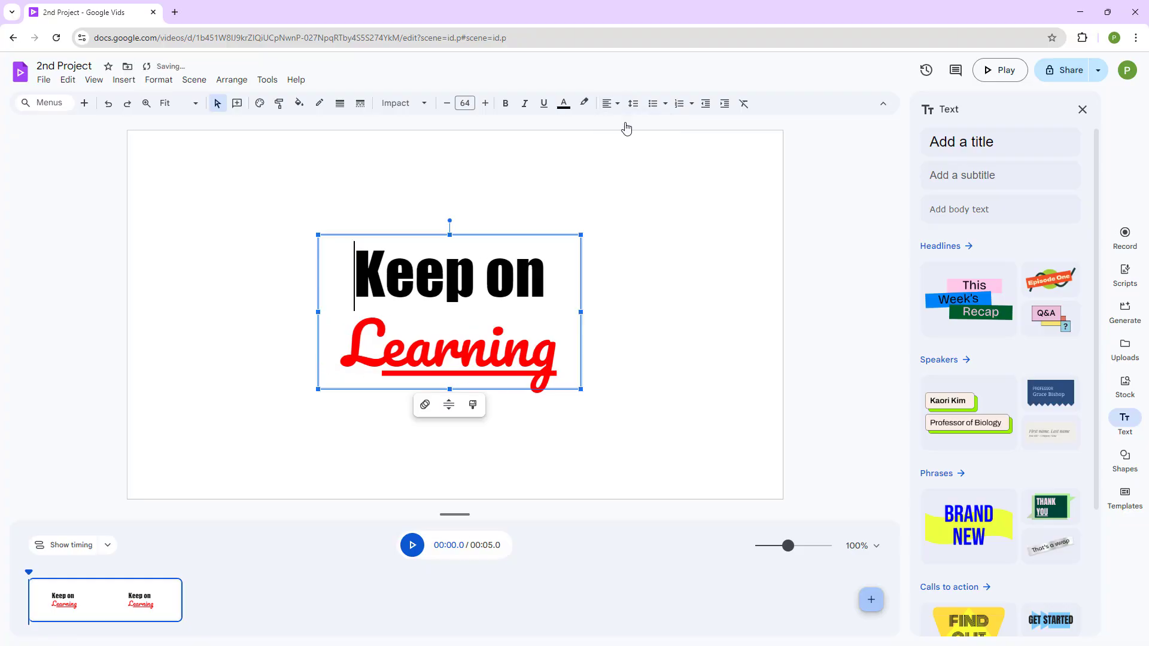
{"action": "left_click", "coordinate": [615, 103]}
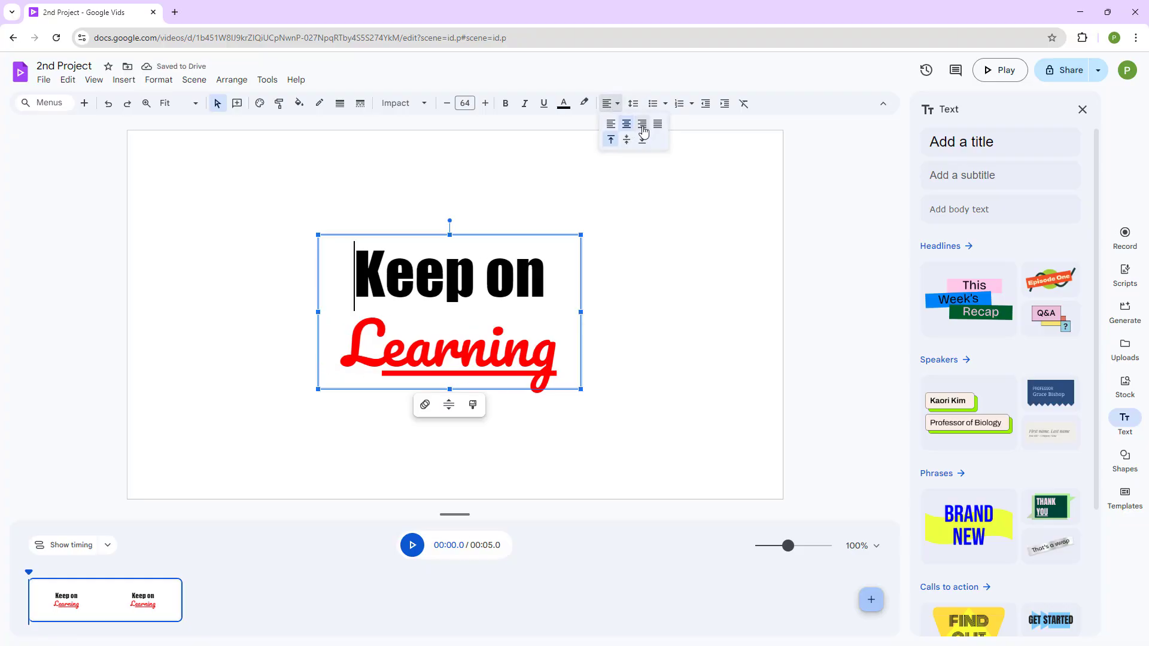
{"action": "left_click", "coordinate": [642, 124]}
{"action": "left_click", "coordinate": [611, 105]}
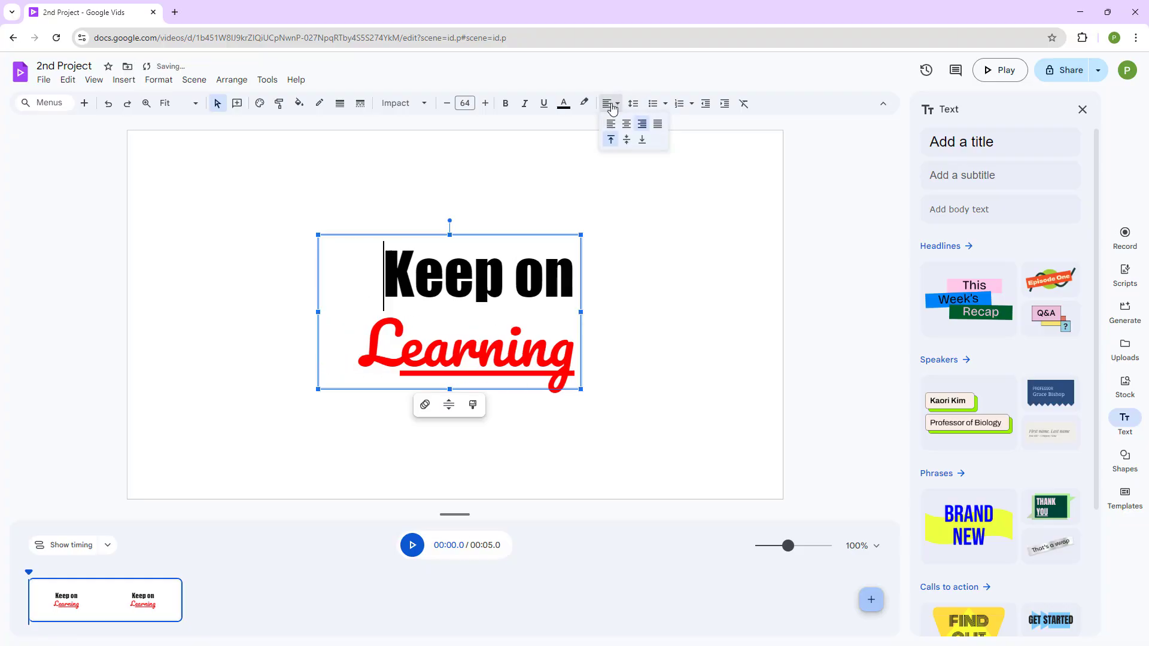
{"action": "left_click", "coordinate": [658, 124]}
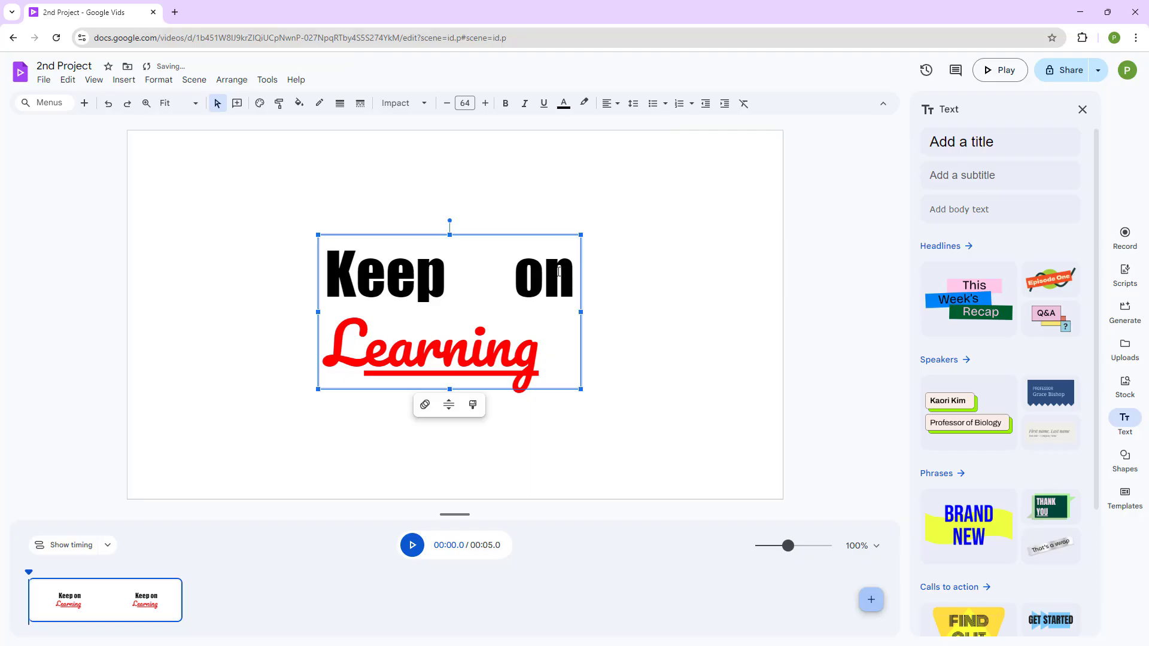
- Move the title box towards the upper left of the scene
{"action": "left_click", "coordinate": [480, 280]}
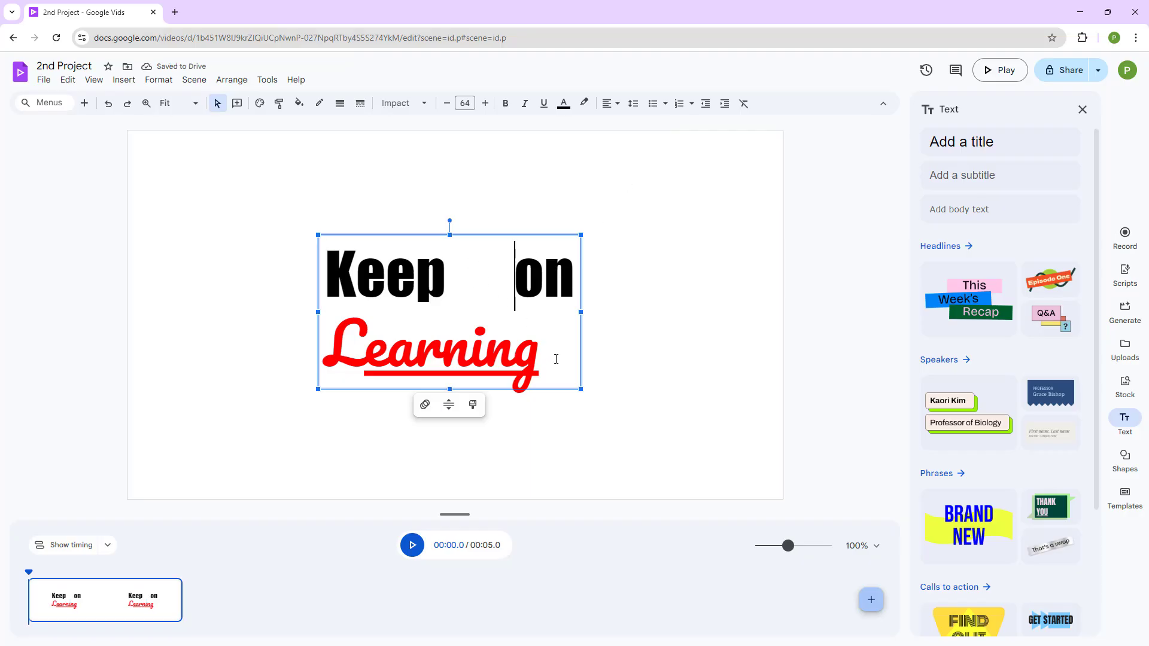
{"action": "left_click_drag", "start_coordinate": [502, 234], "coordinate": [412, 172]}
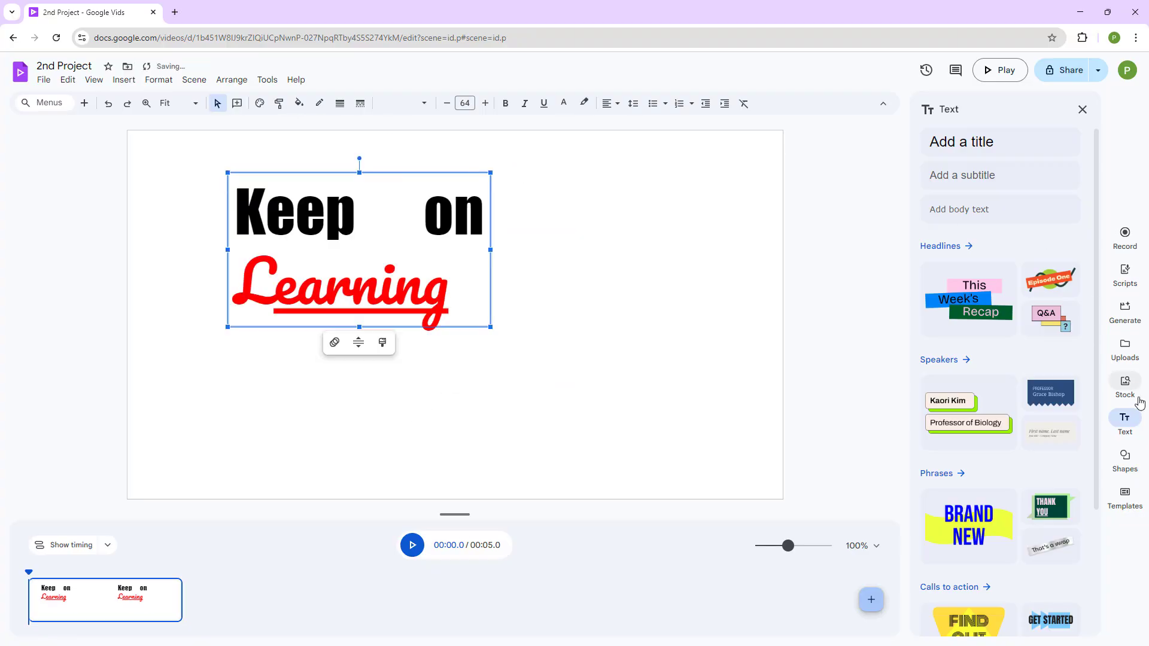
- Add a body text box below the title and replace its placeholder with "This is a sample paragraph."
{"action": "left_click_drag", "start_coordinate": [1019, 216], "coordinate": [497, 352]}
{"action": "left_click", "coordinate": [467, 357]}
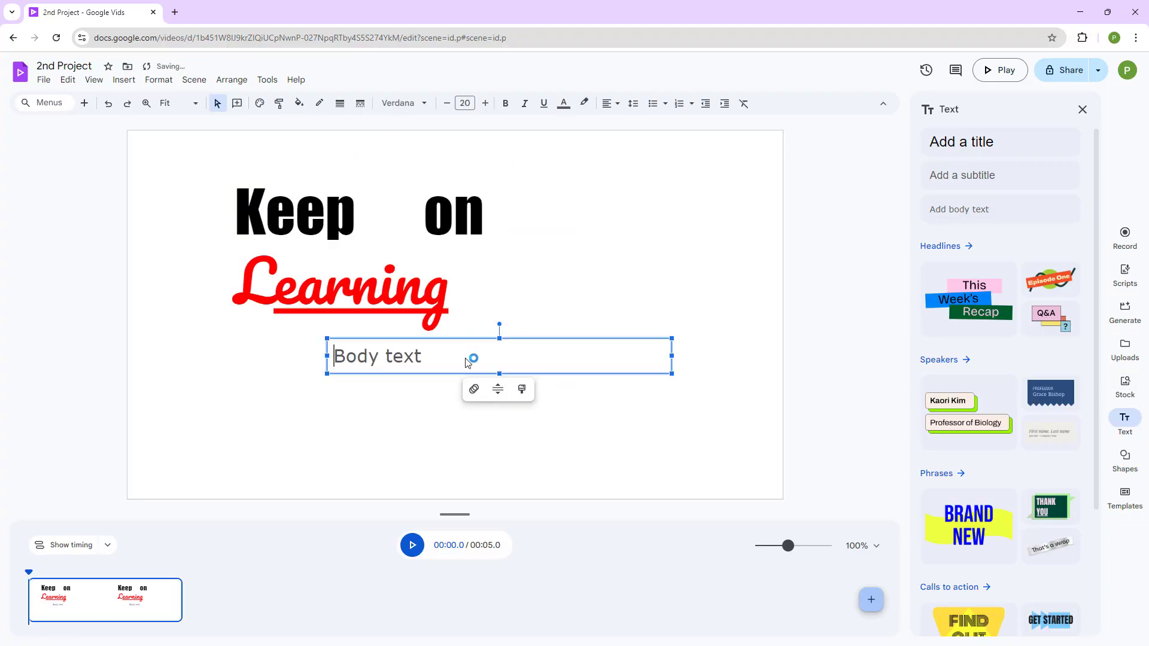
{"action": "key", "text": "ctrl+a"}
{"action": "type", "text": "T"}
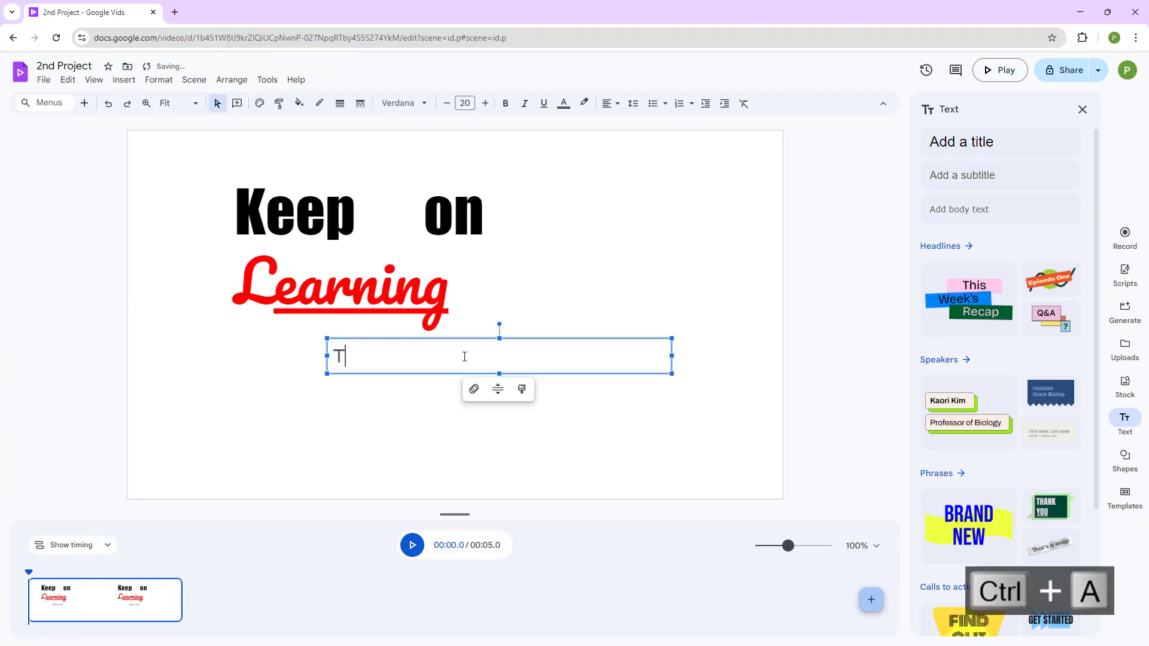
{"action": "type", "text": "his is a sample pagrap"}
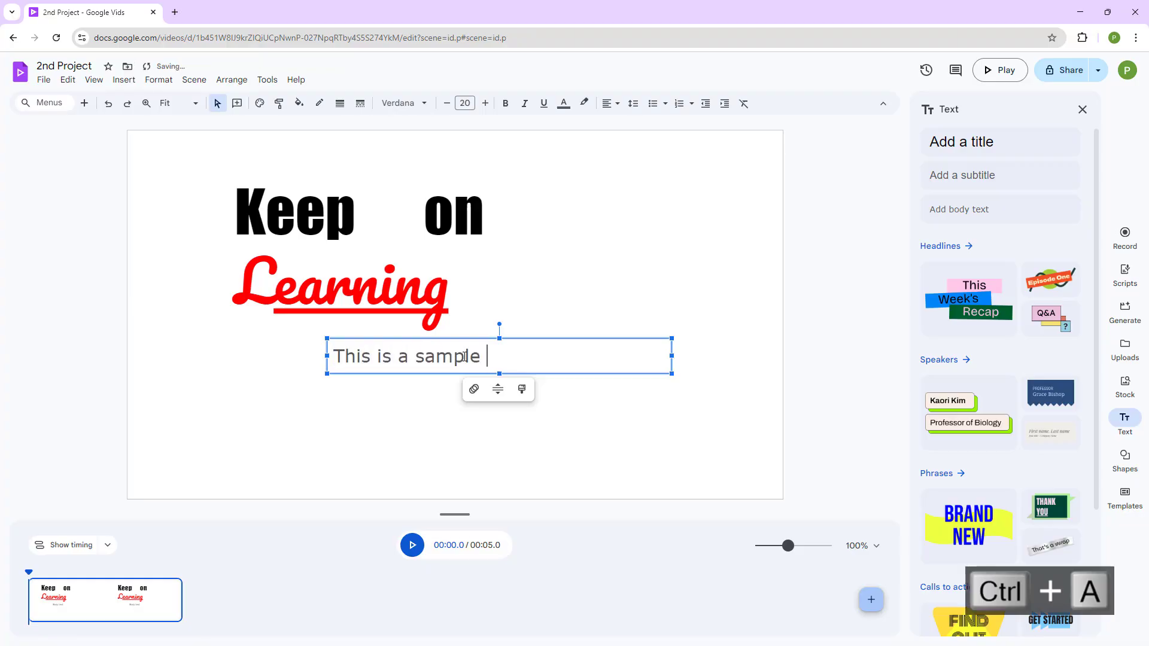
{"action": "key", "text": "BackSpace"}
{"action": "key", "text": "BackSpace"}
{"action": "key", "text": "BackSpace"}
{"action": "type", "text": "ragraph."}
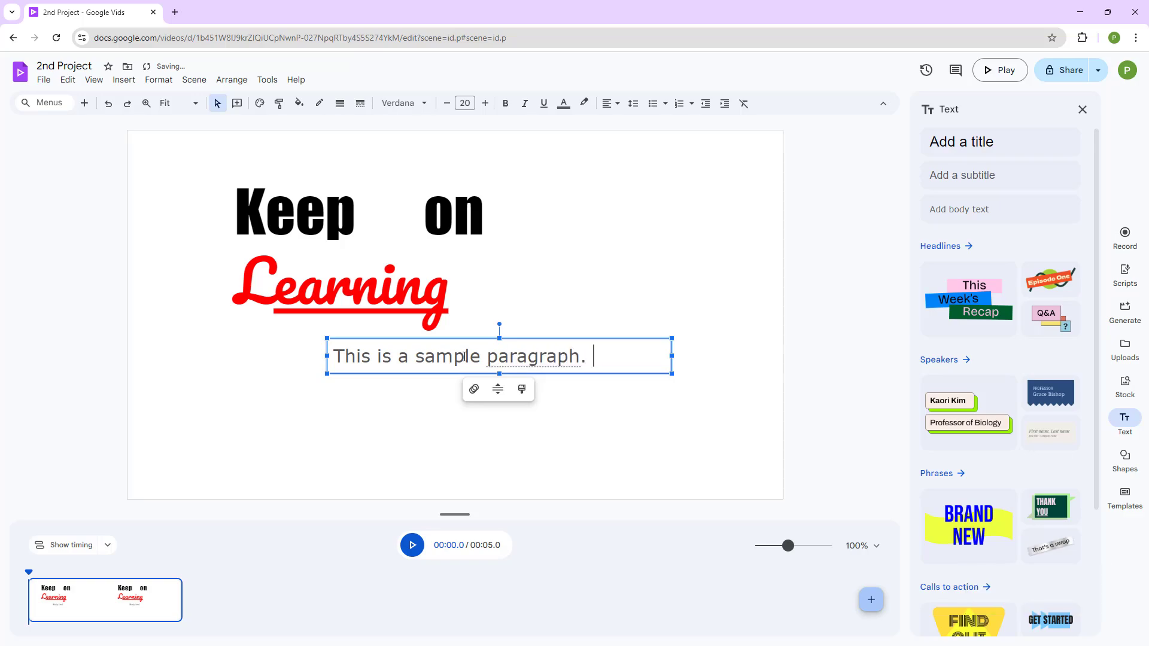
- Copy the sample sentence and paste it six times in the body text box
{"action": "key", "text": "ctrl+a"}
{"action": "key", "text": "ctrl+c"}
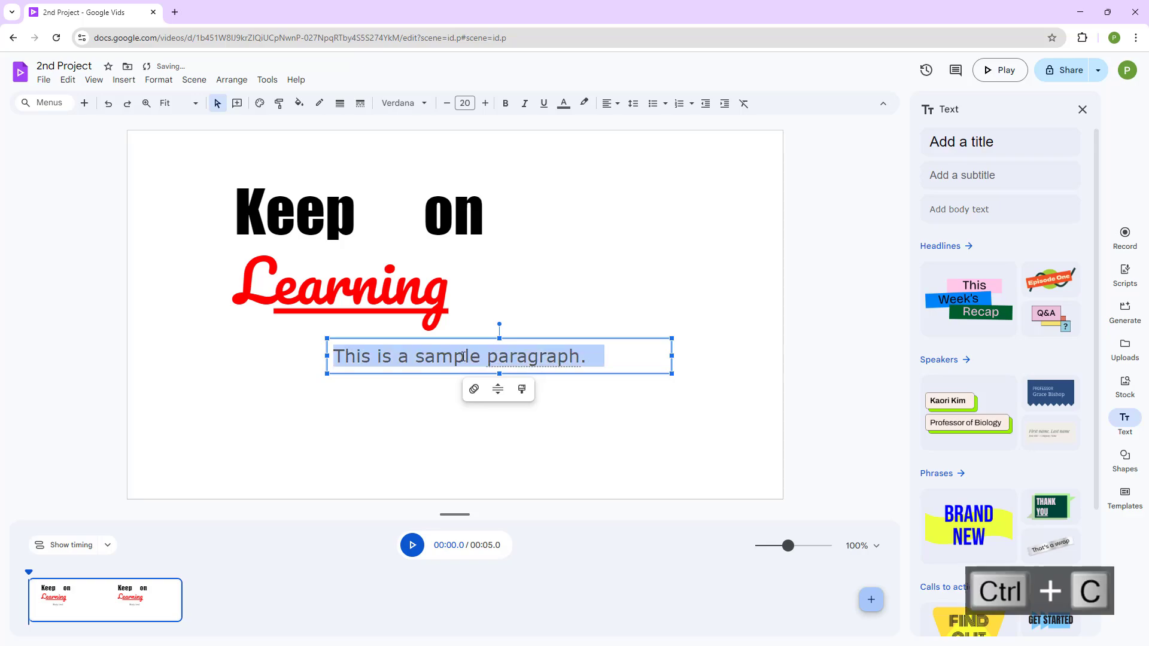
{"action": "key", "text": "ctrl+v"}
{"action": "key", "text": "ctrl+v"}
{"action": "key", "text": "ctrl+v"}
{"action": "key", "text": "ctrl+v"}
{"action": "key", "text": "ctrl+v"}
{"action": "key", "text": "ctrl+v"}
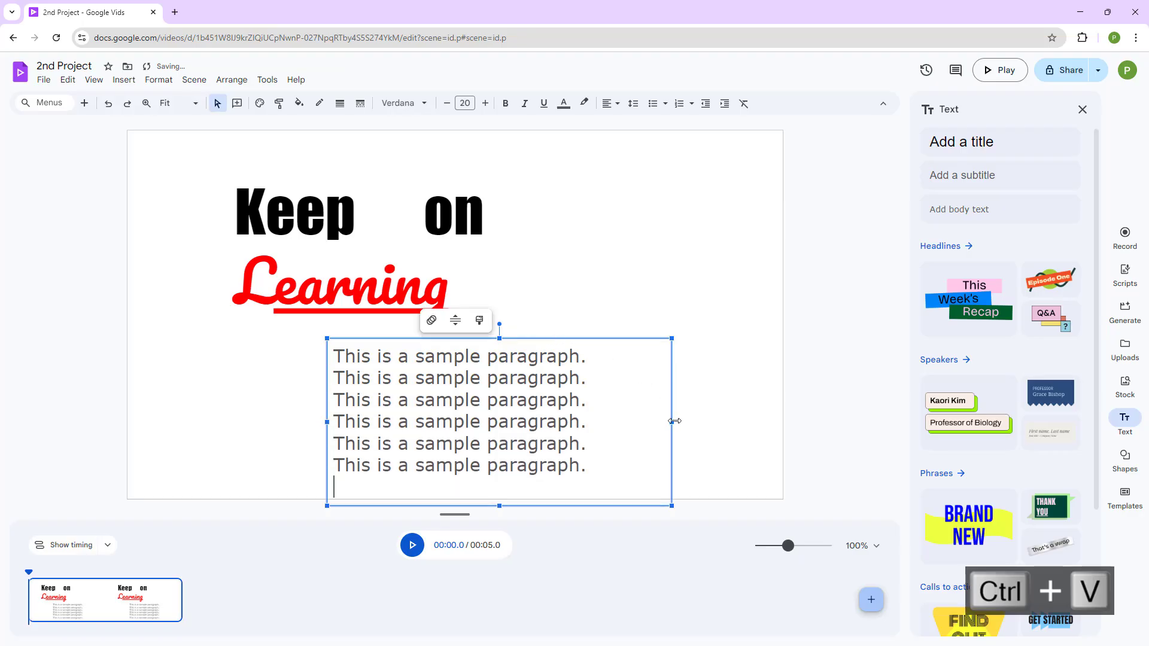
- Move the body text box up beside the title and widen it past the scene's right edge
{"action": "left_click_drag", "start_coordinate": [671, 422], "coordinate": [559, 422]}
{"action": "left_click_drag", "start_coordinate": [525, 354], "coordinate": [570, 221]}
{"action": "left_click_drag", "start_coordinate": [606, 354], "coordinate": [807, 353]}
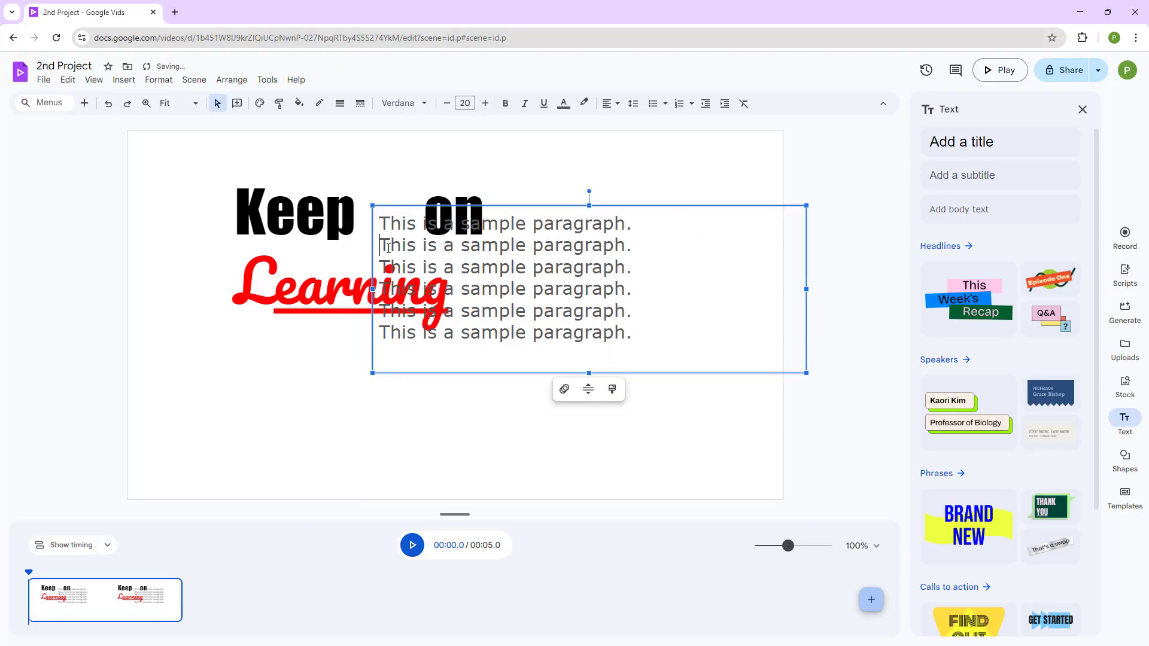
- Remove the line breaks between the six sample sentences so they form one continuous paragraph
{"action": "key", "text": "BackSpace"}
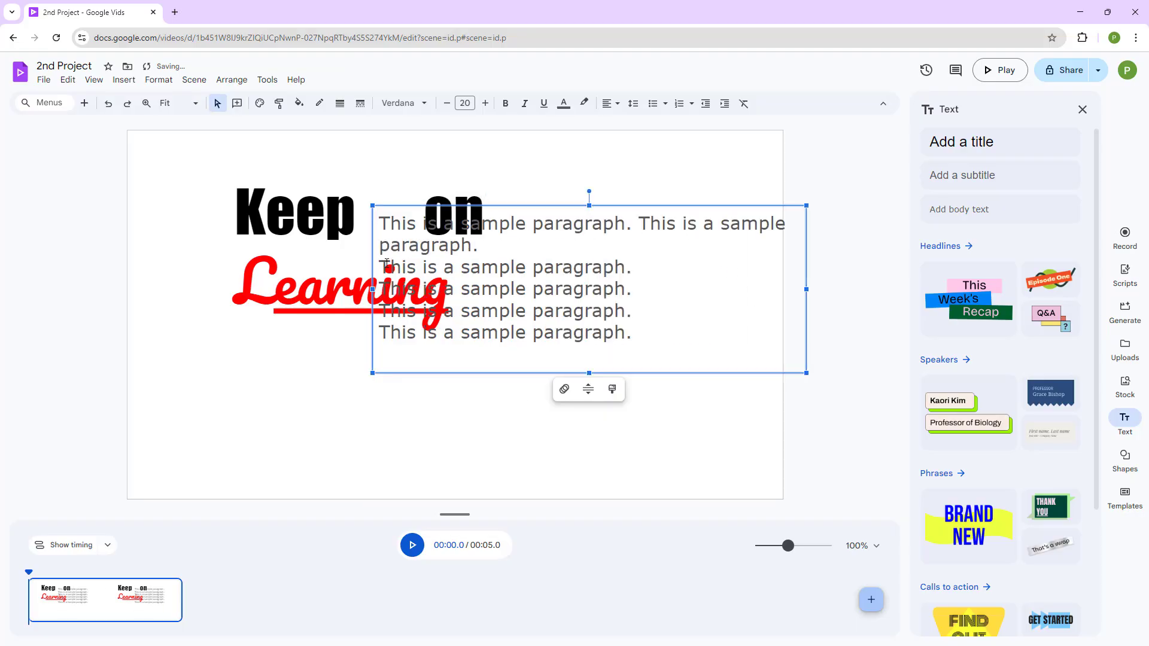
{"action": "key", "text": "BackSpace"}
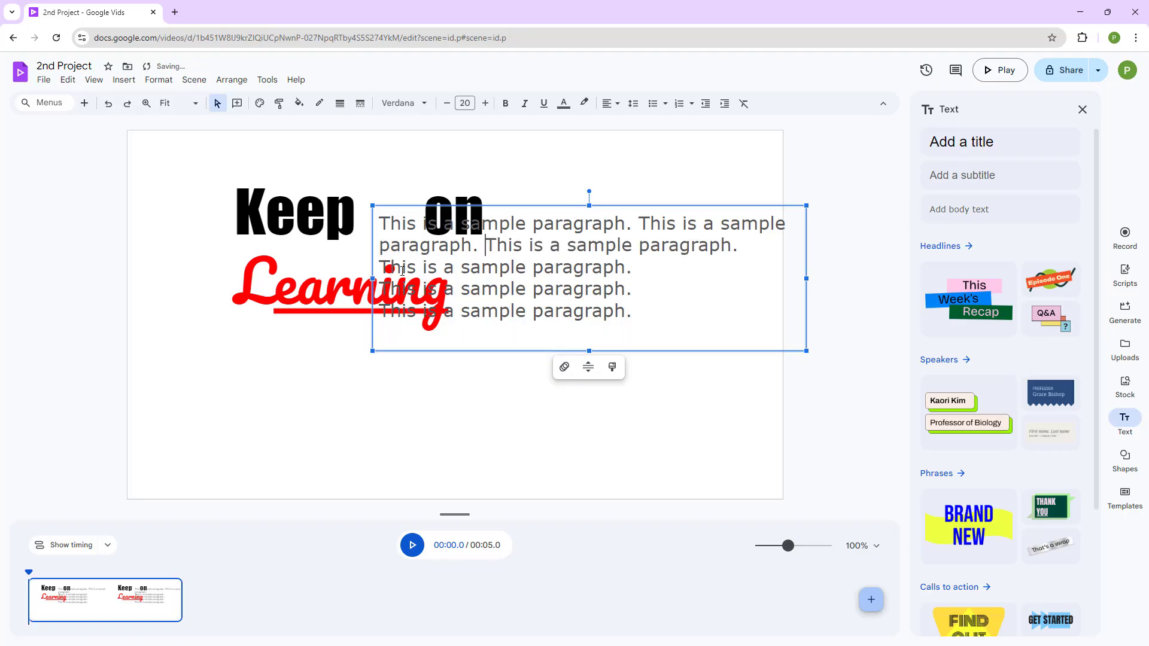
{"action": "key", "text": "BackSpace"}
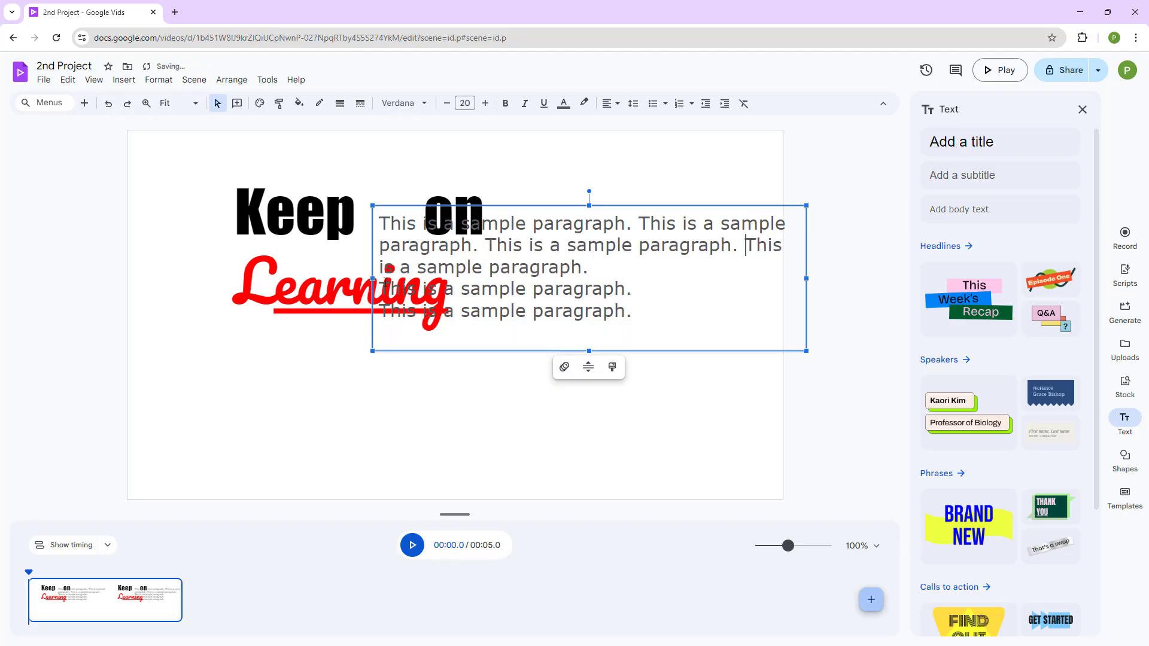
{"action": "key", "text": "BackSpace"}
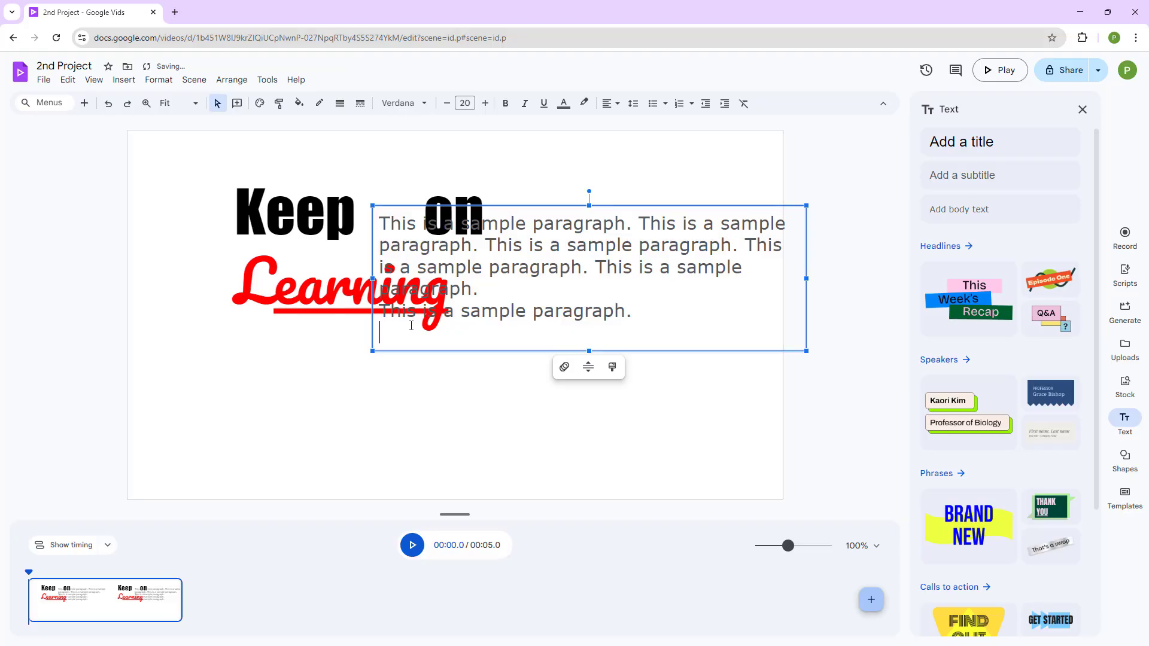
{"action": "key", "text": "BackSpace"}
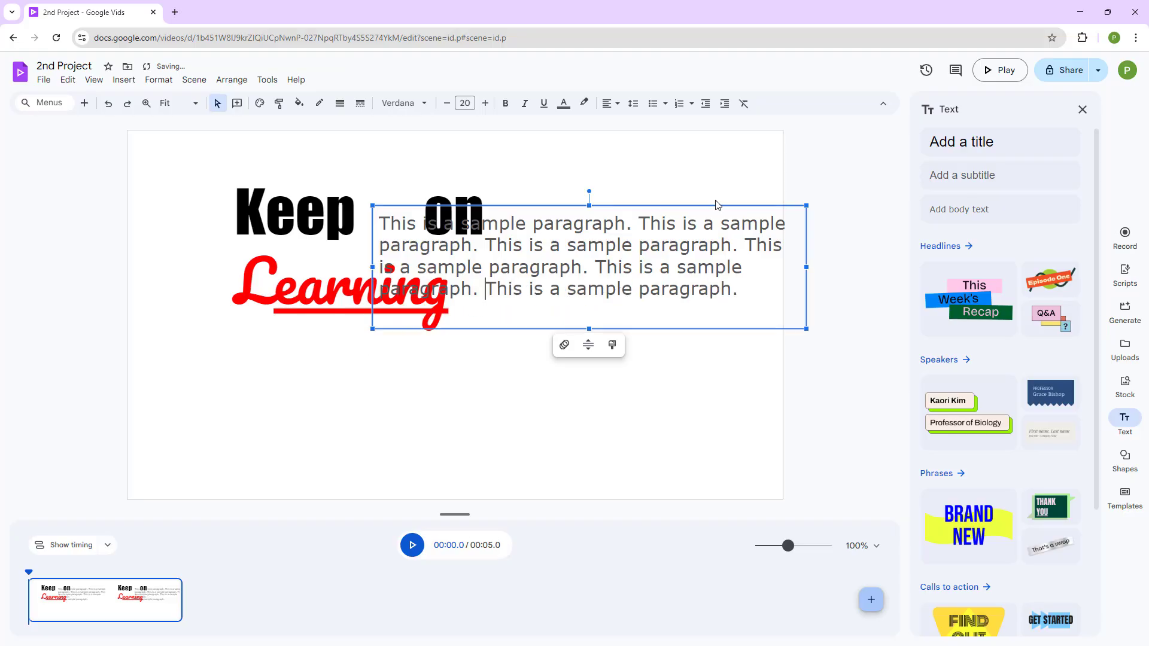
- Move the body text box below the title and justify its paragraph
{"action": "left_click_drag", "start_coordinate": [713, 203], "coordinate": [597, 362]}
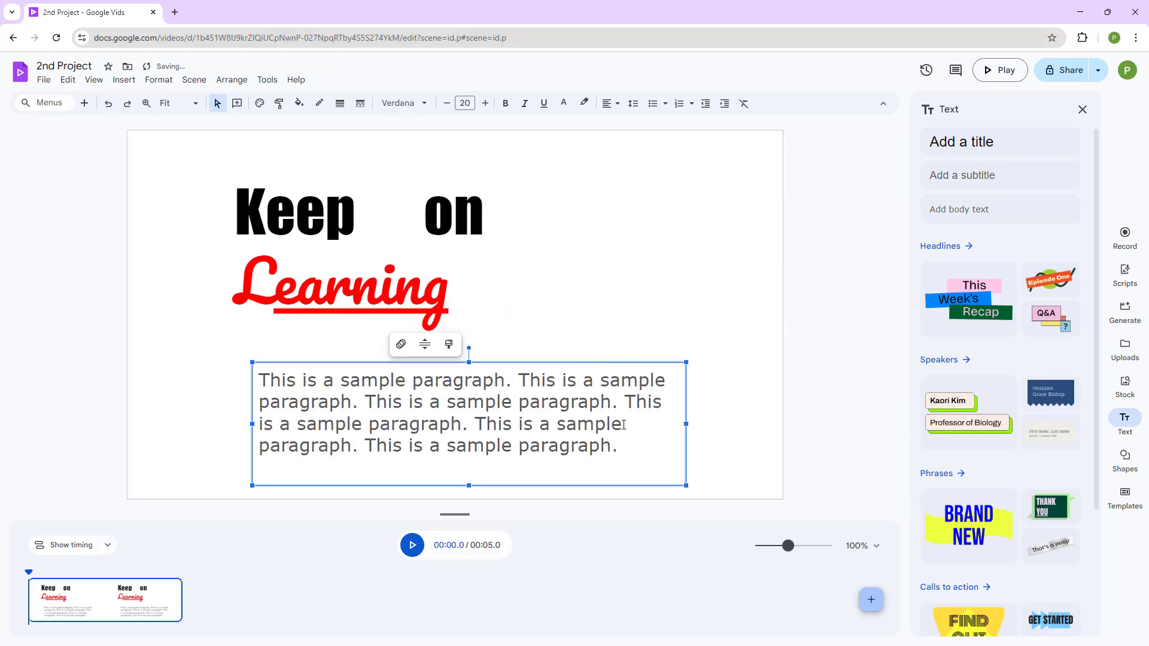
{"action": "left_click", "coordinate": [662, 396]}
{"action": "left_click", "coordinate": [616, 104]}
{"action": "left_click", "coordinate": [660, 129]}
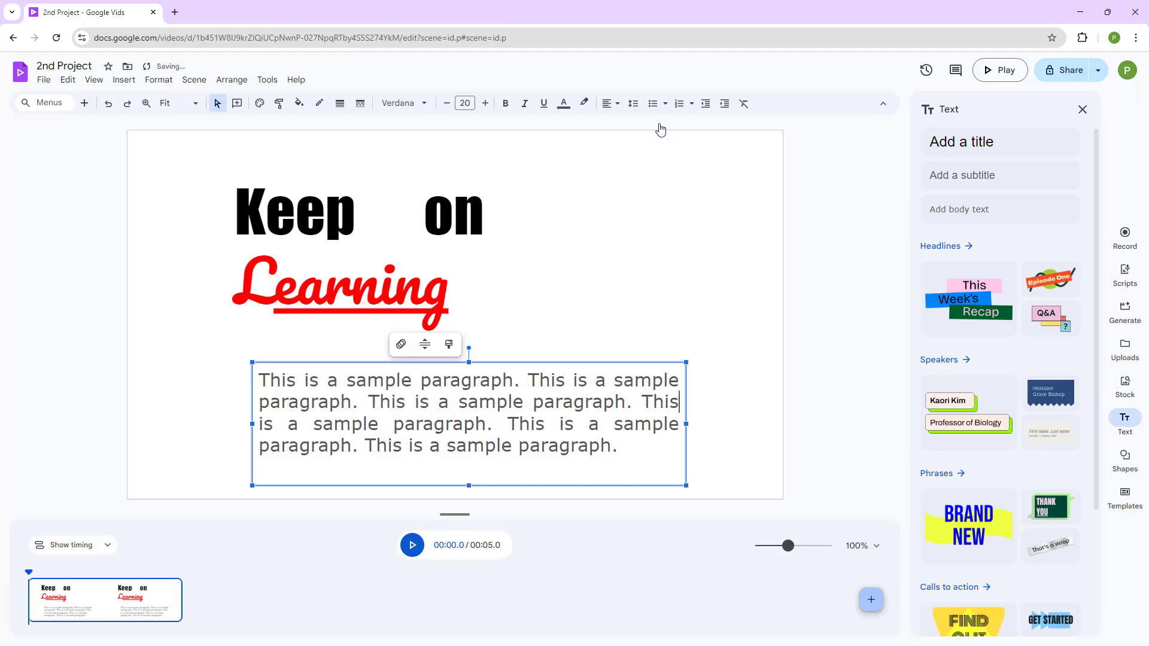
{"action": "left_click", "coordinate": [713, 366]}
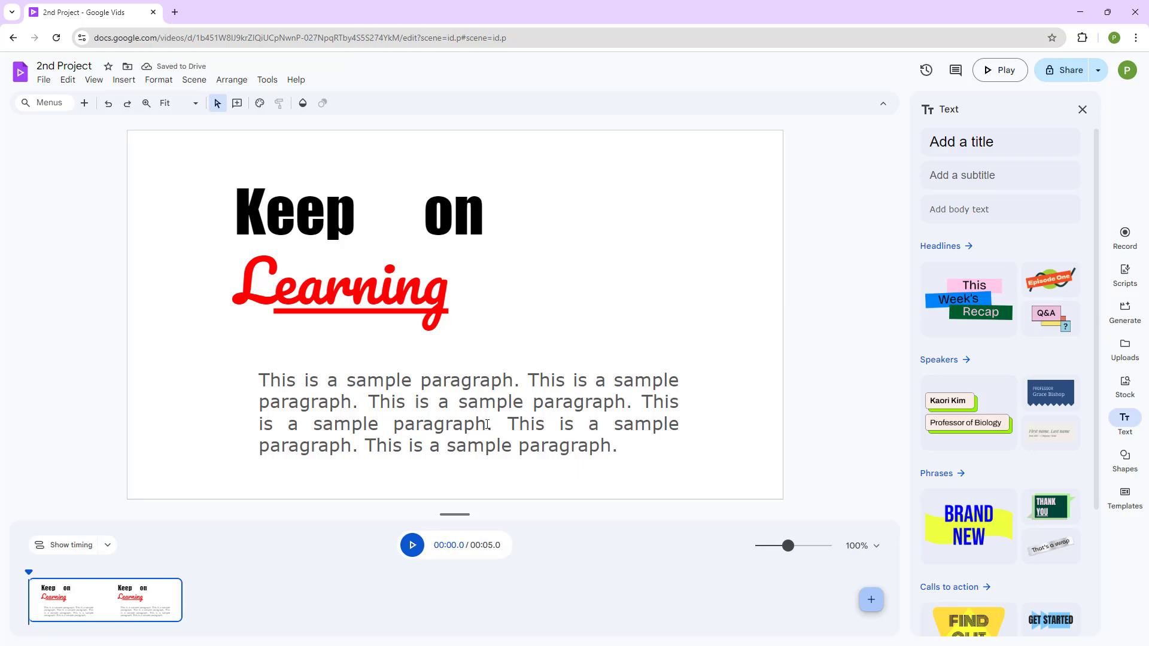
- Narrow the body text box from its right side so the paragraph rewraps
{"action": "left_click", "coordinate": [675, 381]}
{"action": "left_click_drag", "start_coordinate": [688, 424], "coordinate": [644, 443]}
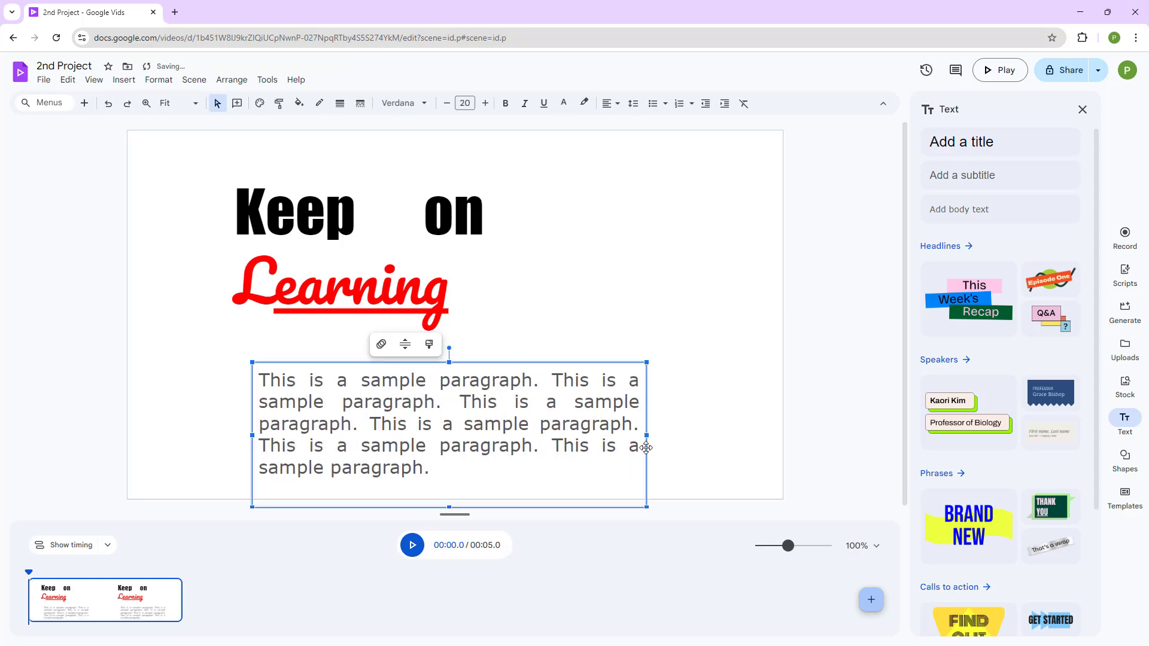
{"action": "left_click", "coordinate": [708, 417]}
- Set the "Keep on Learning" title text to left alignment
{"action": "left_click", "coordinate": [418, 259]}
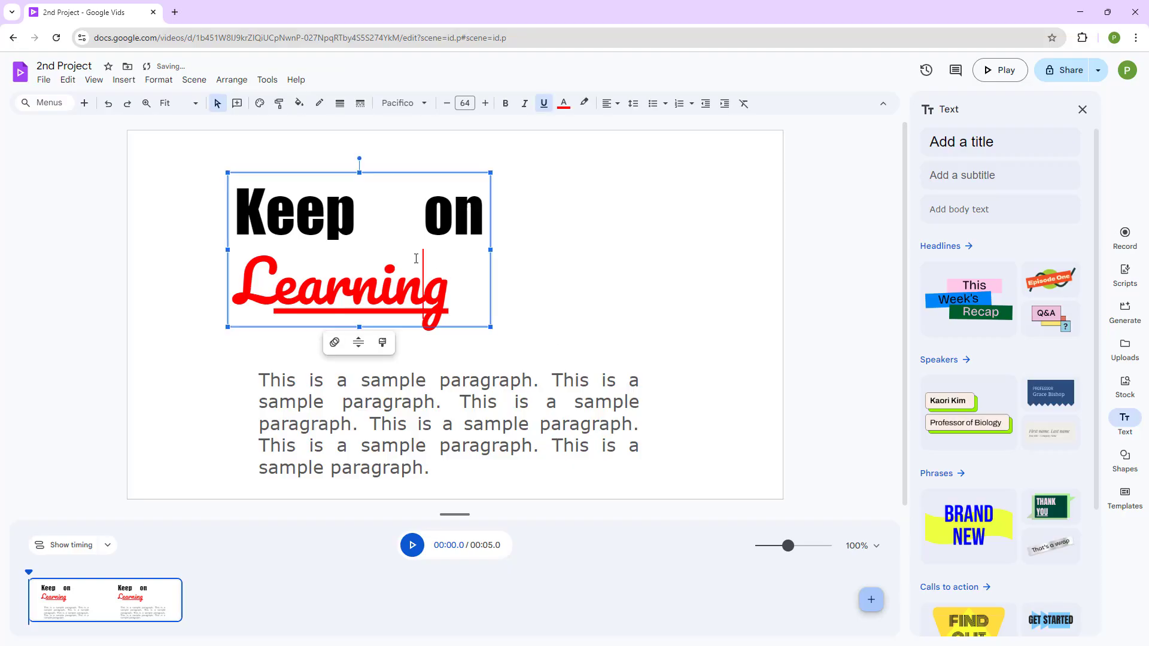
{"action": "left_click", "coordinate": [610, 103]}
{"action": "left_click", "coordinate": [611, 125]}
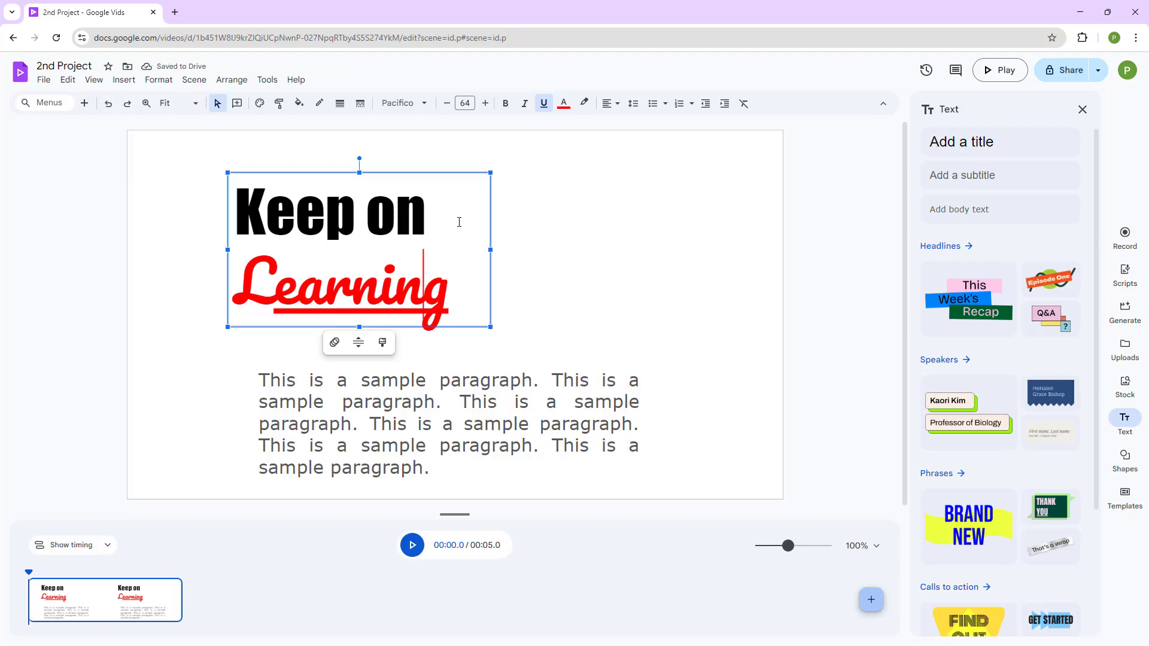
- Move the body text box up over "Learning", and try middle vertical alignment before settling on bottom
{"action": "left_click", "coordinate": [448, 374]}
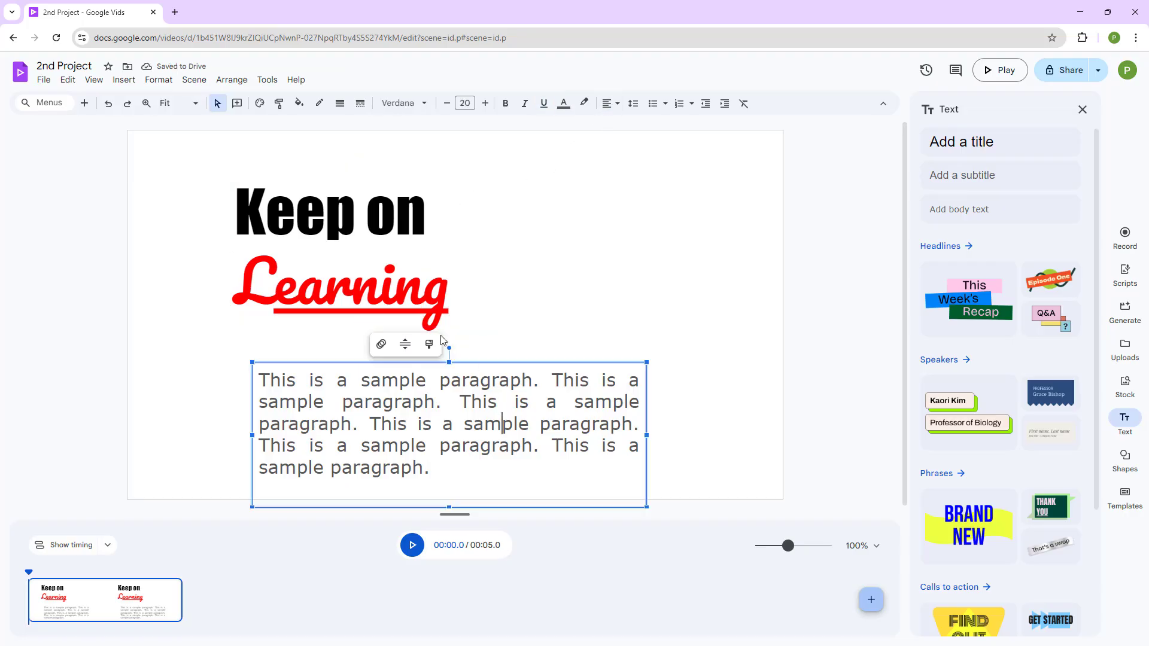
{"action": "left_click_drag", "start_coordinate": [449, 363], "coordinate": [458, 280]}
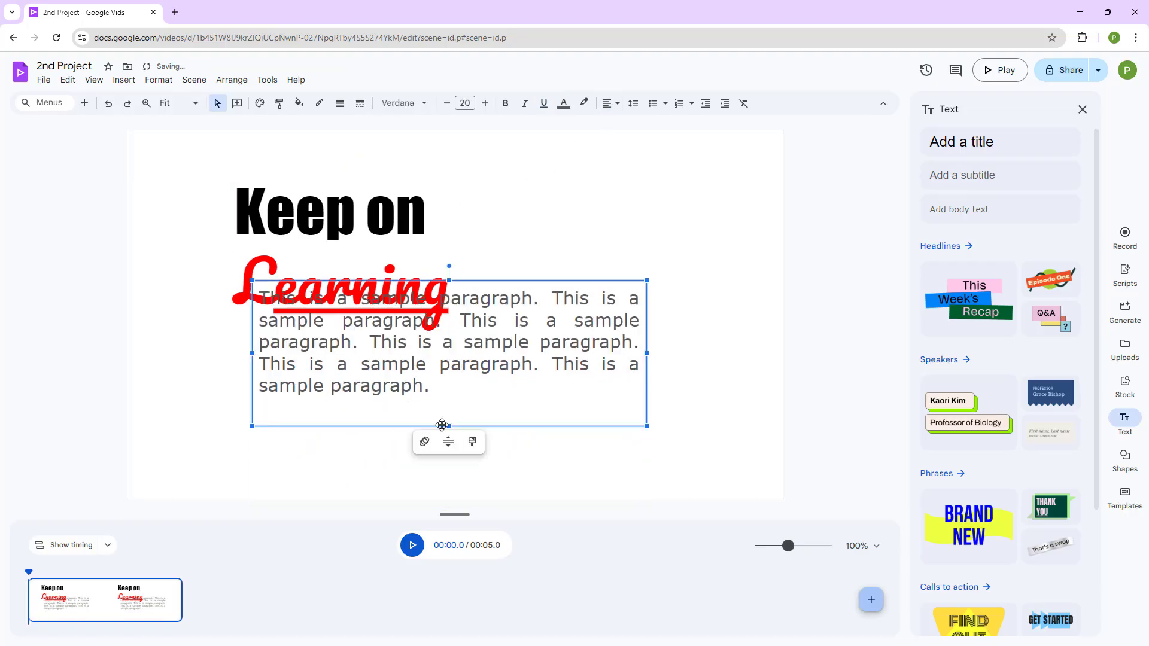
{"action": "left_click", "coordinate": [616, 108]}
{"action": "left_click", "coordinate": [633, 104]}
{"action": "left_click", "coordinate": [610, 107]}
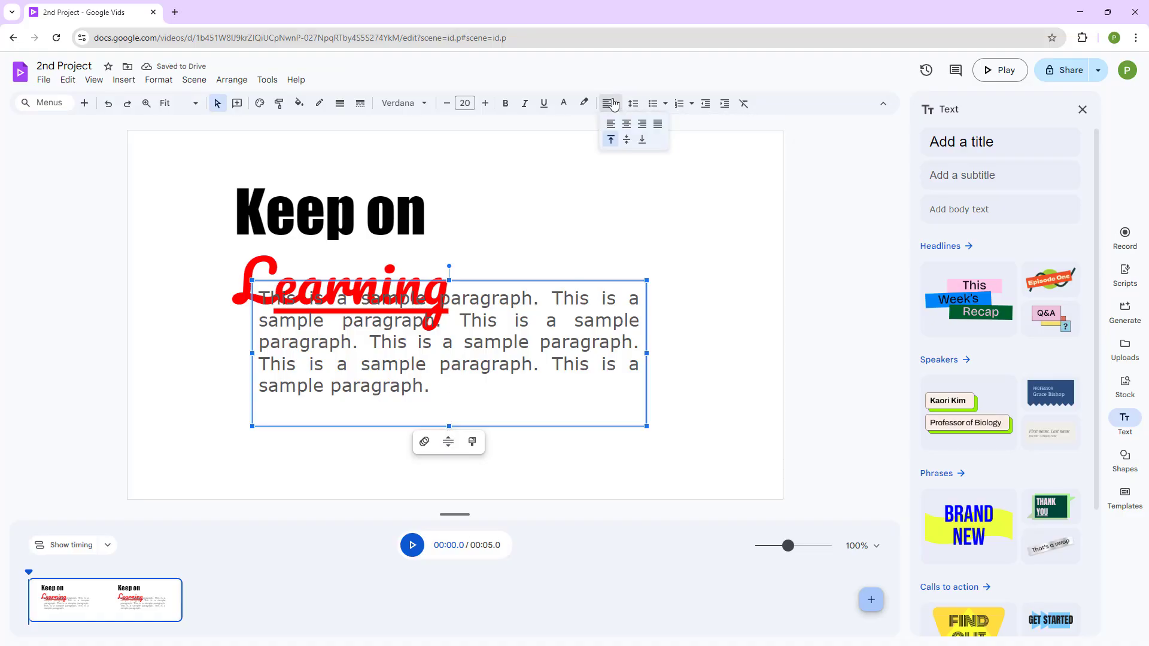
{"action": "left_click", "coordinate": [631, 141]}
{"action": "left_click", "coordinate": [611, 103]}
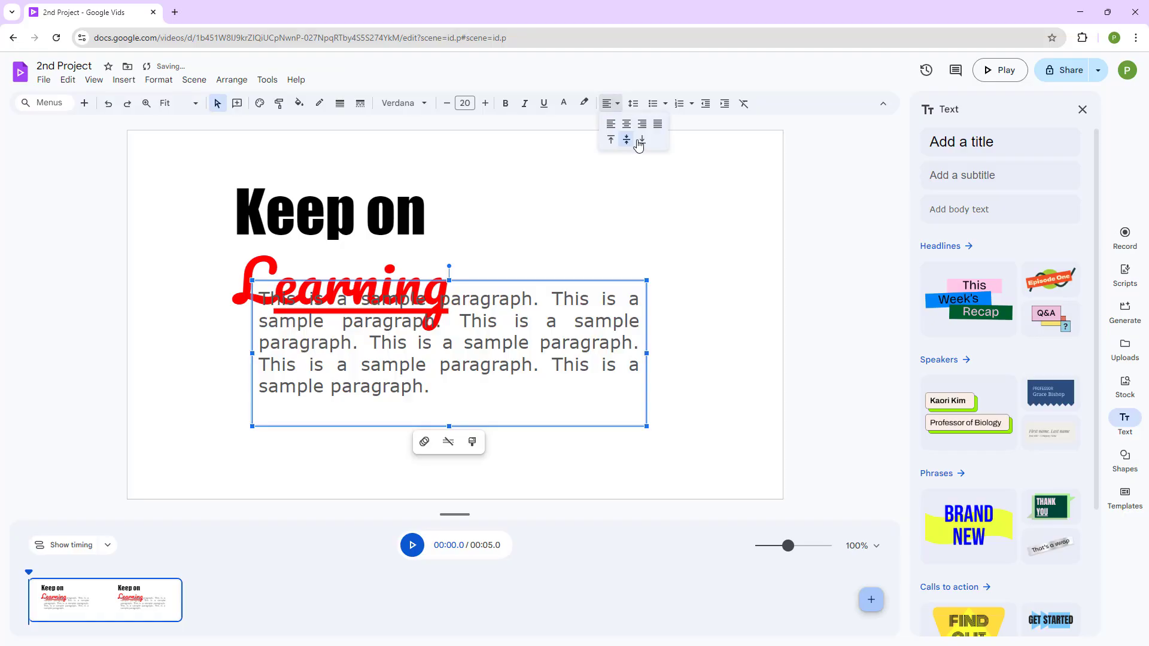
{"action": "left_click", "coordinate": [642, 145]}
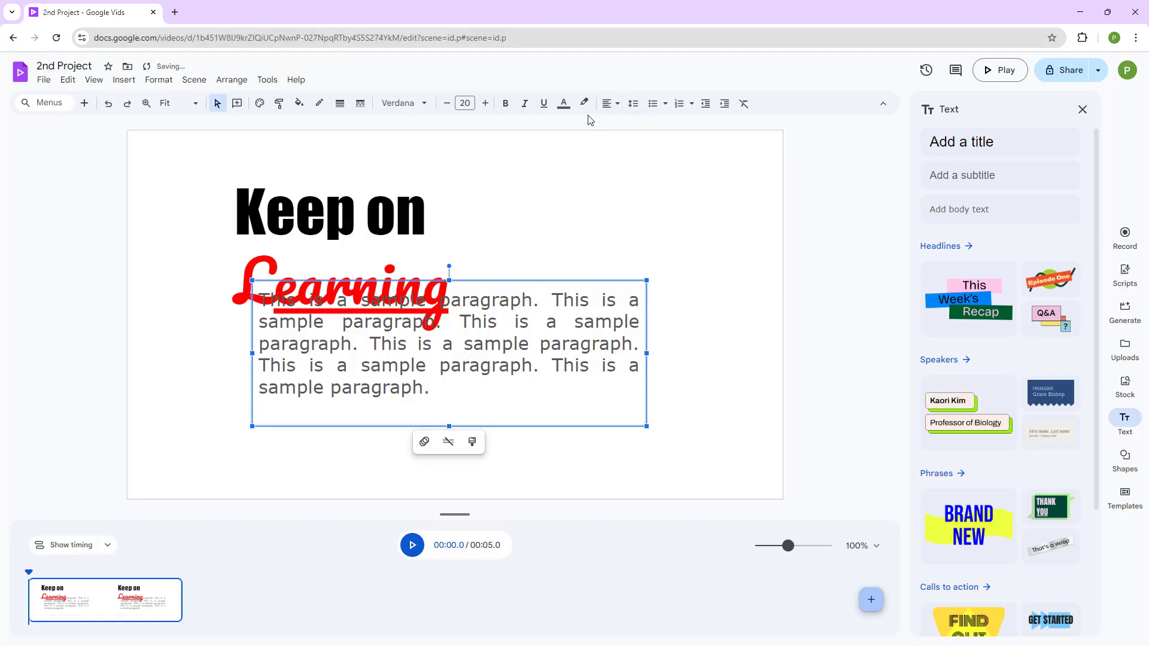
{"action": "left_click", "coordinate": [611, 104]}
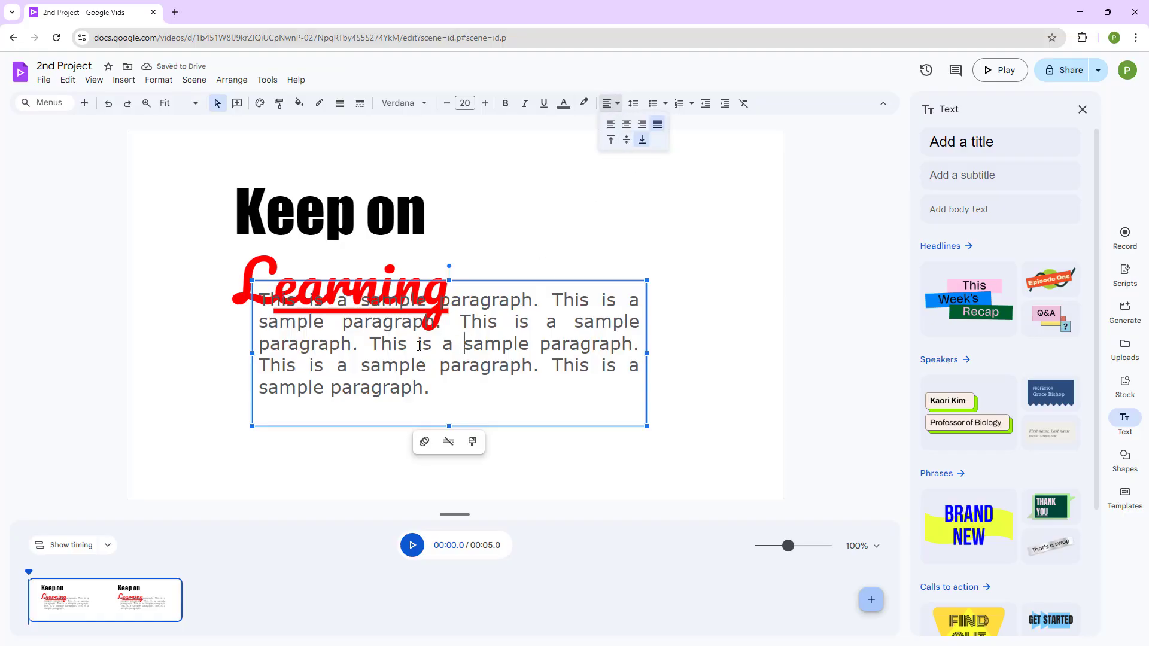
- Move the body text box down and to the right, and left-align its paragraph
{"action": "left_click_drag", "start_coordinate": [482, 278], "coordinate": [563, 307]}
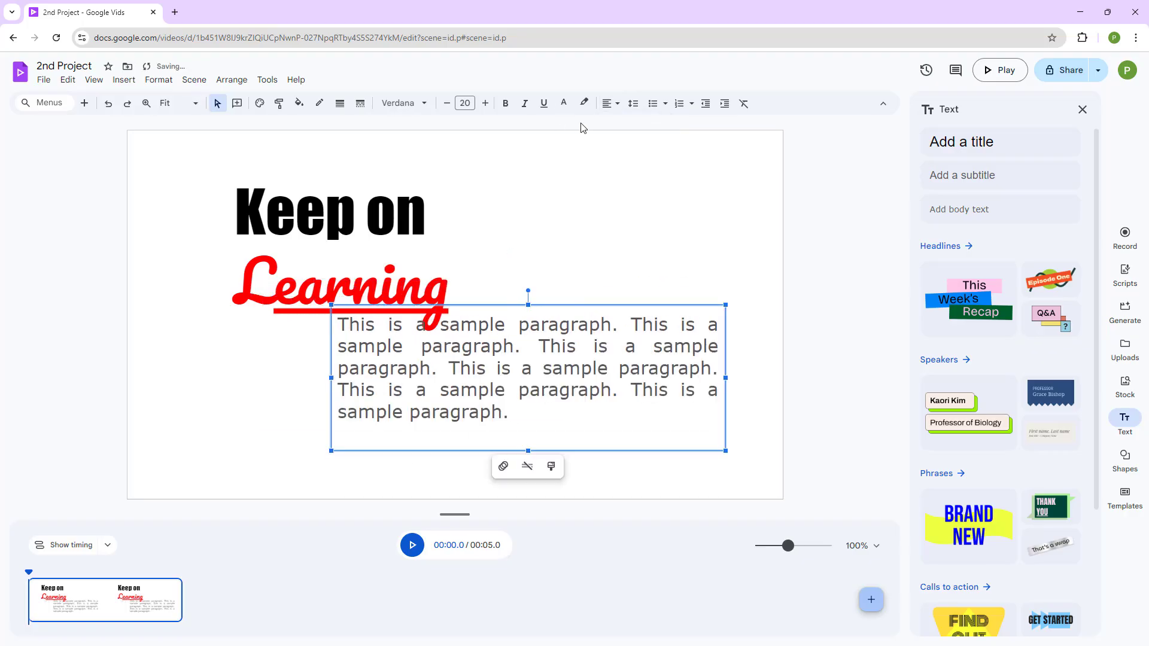
{"action": "left_click", "coordinate": [612, 106]}
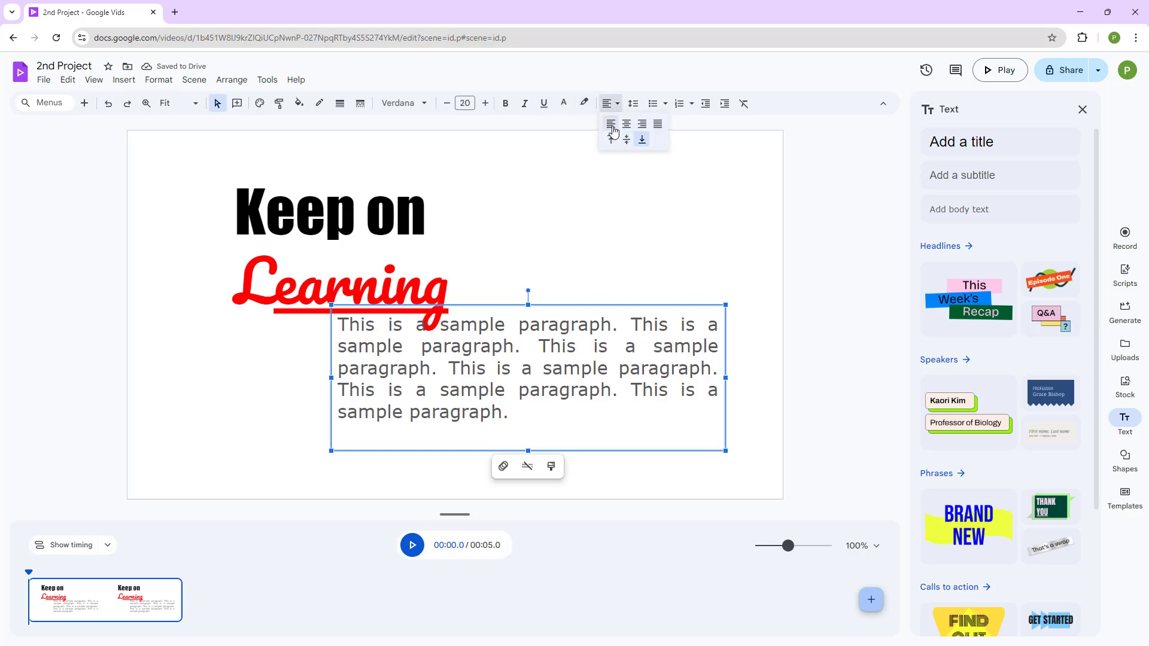
{"action": "left_click", "coordinate": [611, 127]}
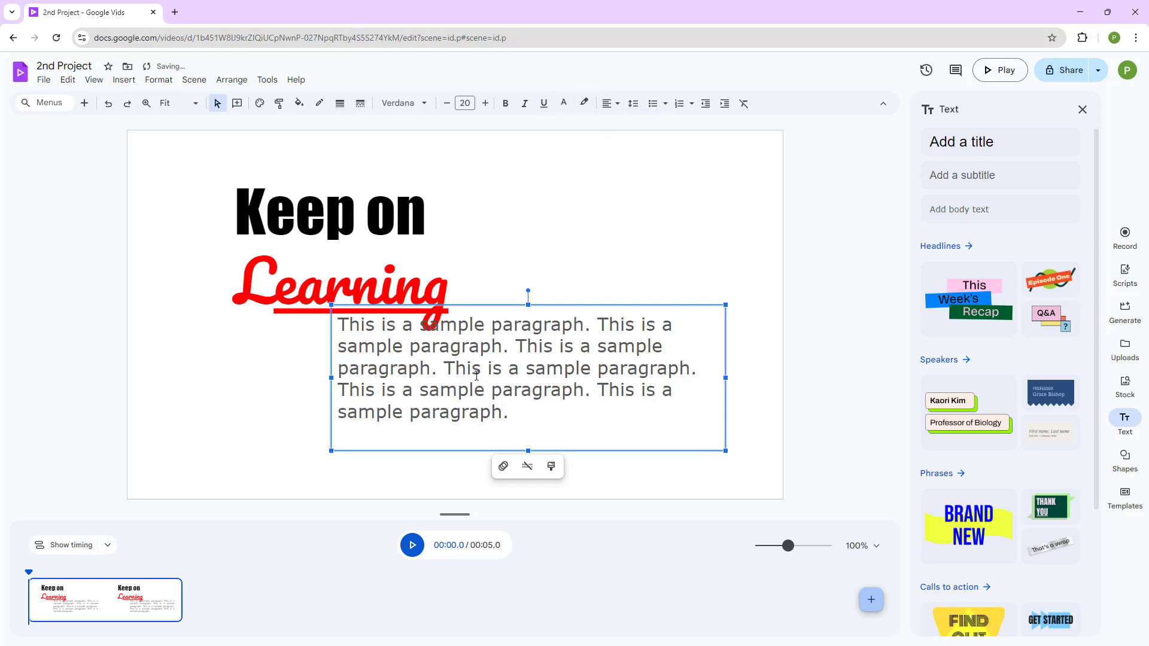